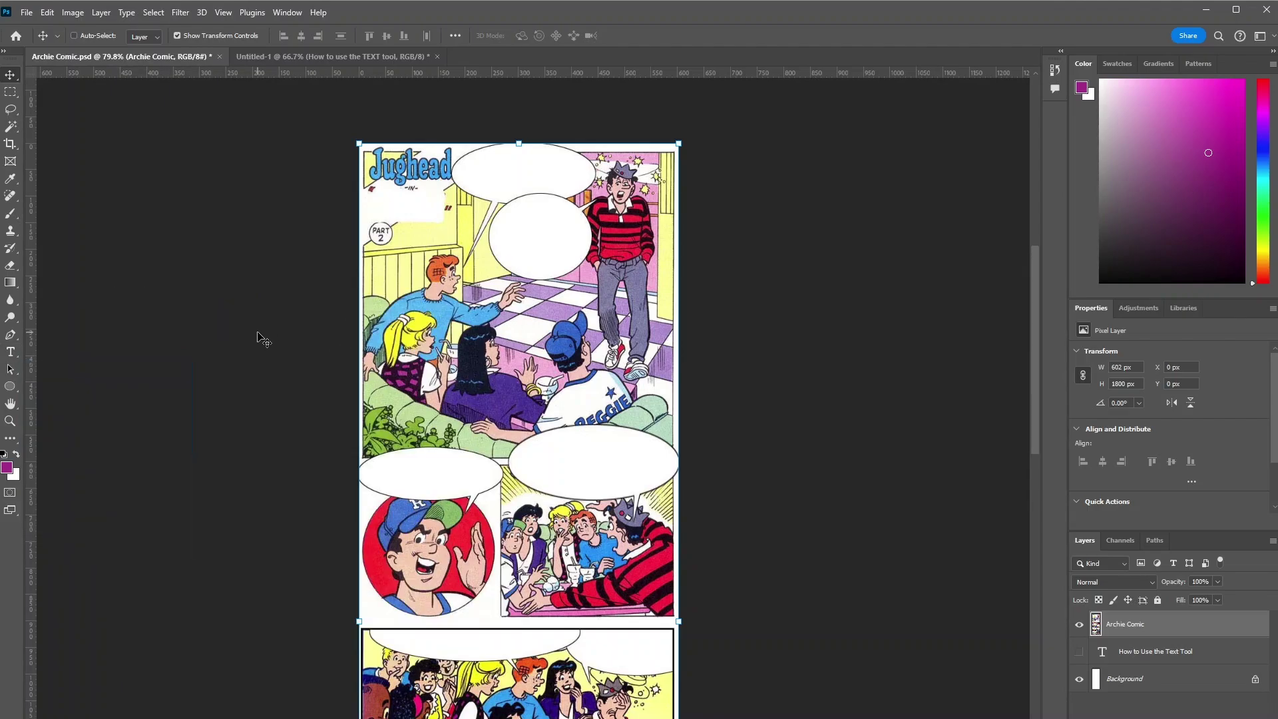
Add a point text reading "Hello" at the edge of the first speech bubble beside the Jughead title.
{"action": "key", "text": "t"}
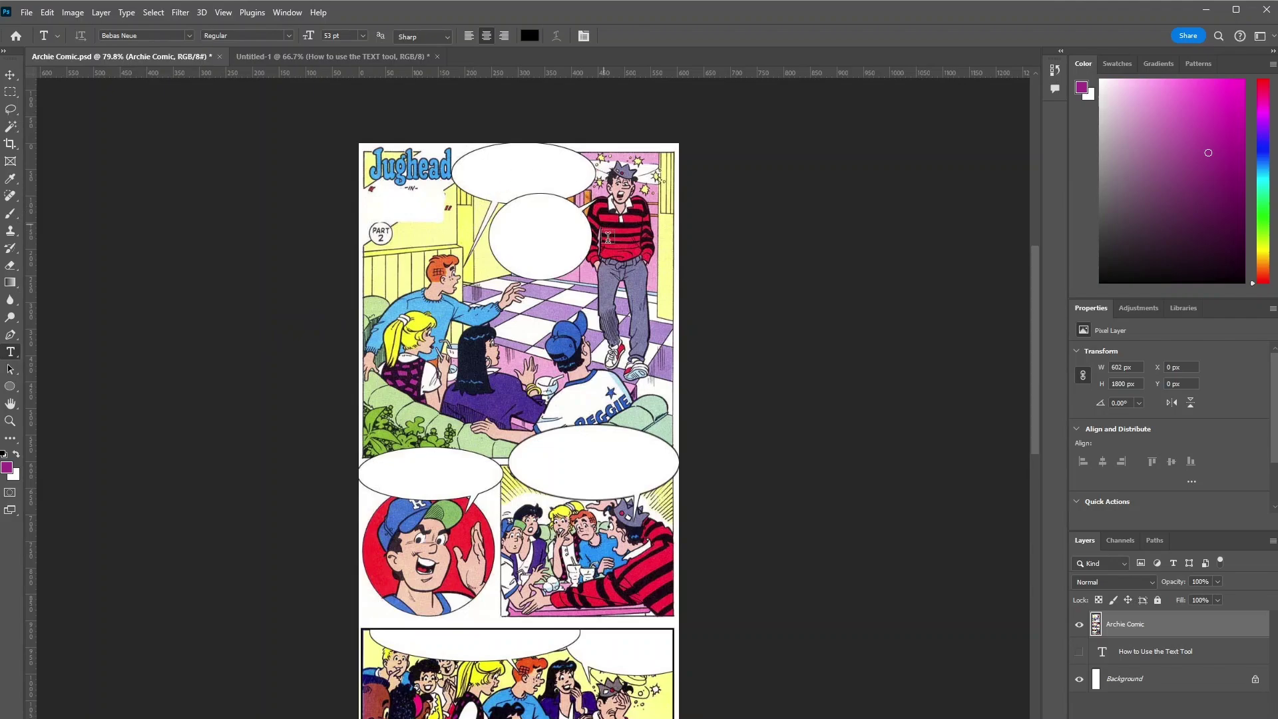
{"action": "left_click", "coordinate": [467, 171]}
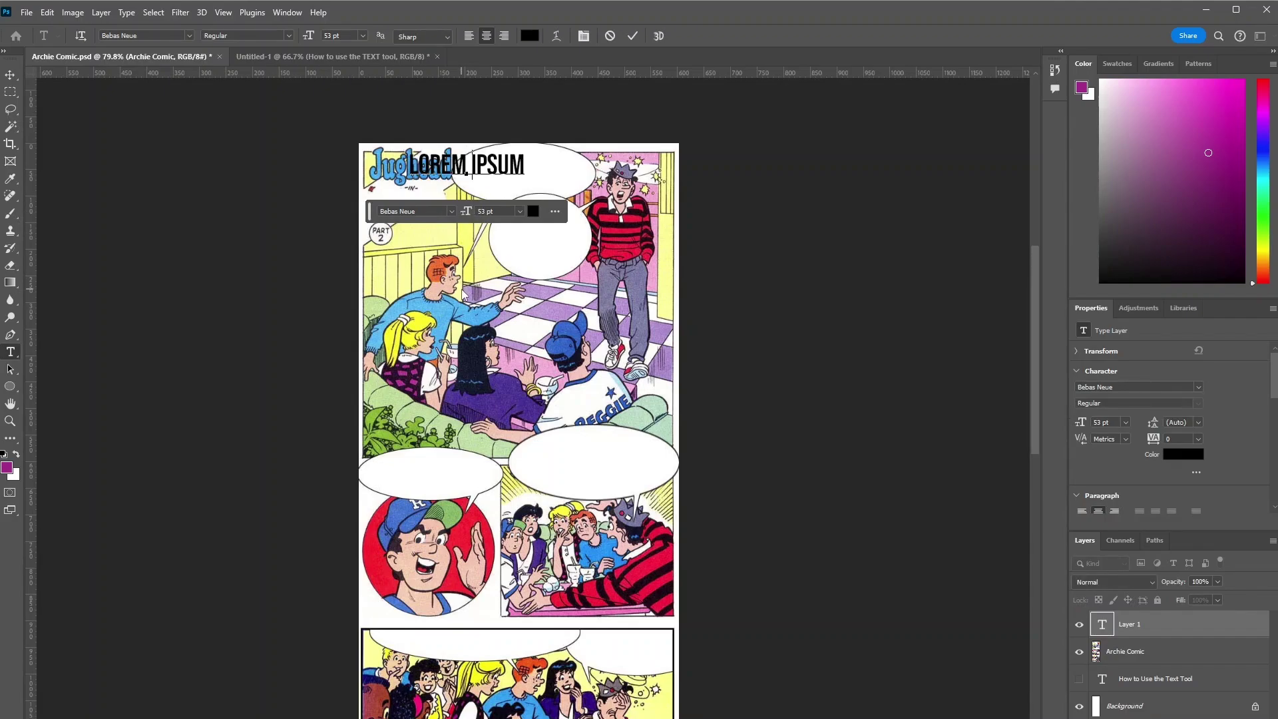
{"action": "type", "text": "HELLO"}
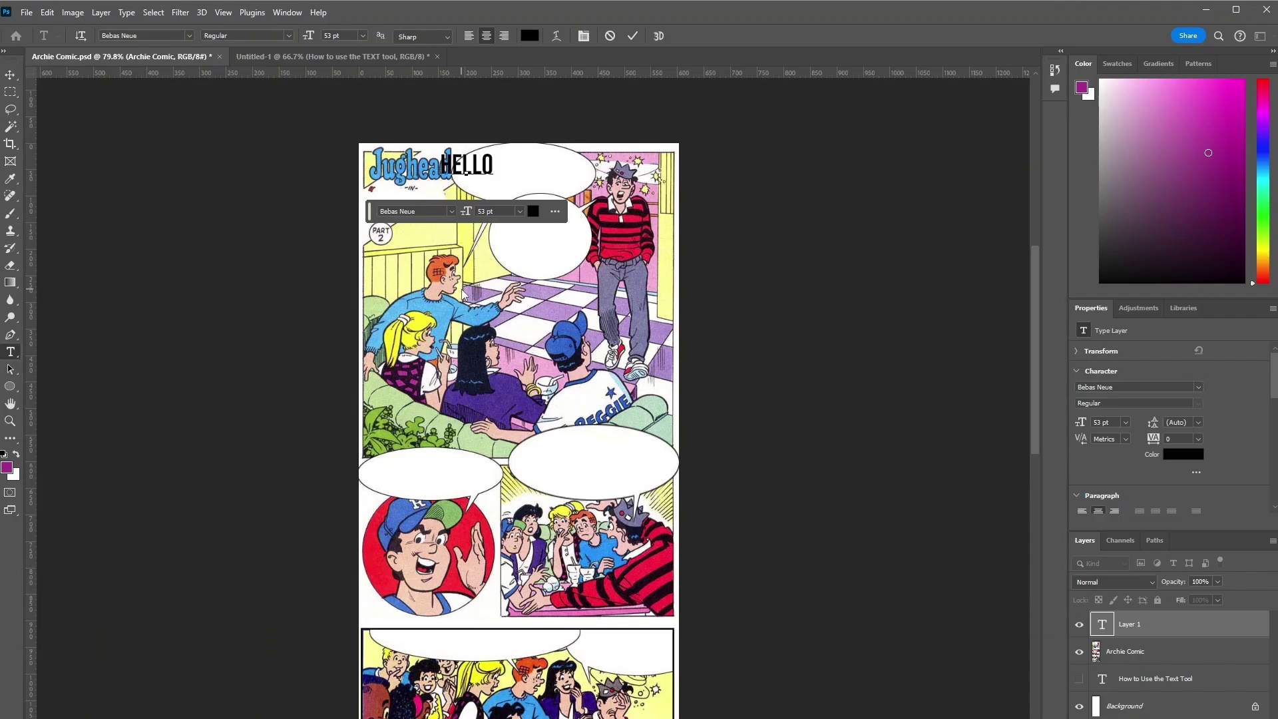
{"action": "left_click", "coordinate": [632, 37]}
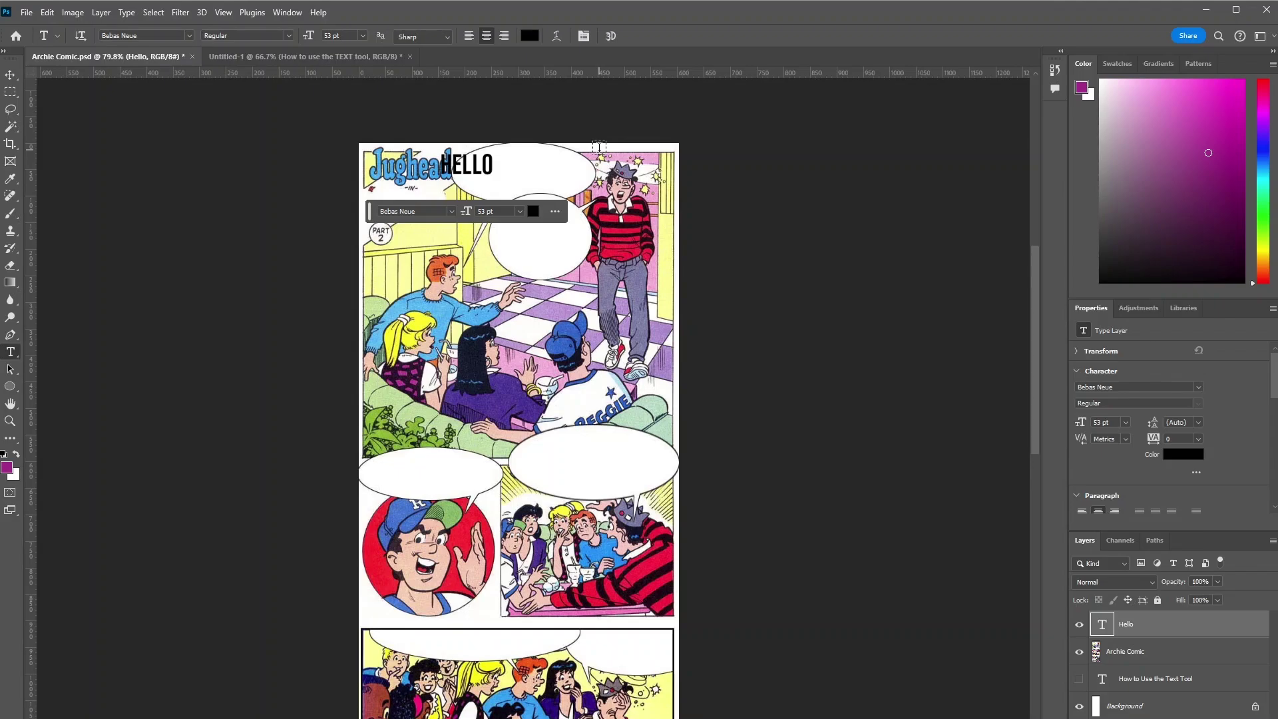
Change the font of the whole Hello text to Gill Sans Ultra Bold Condensed.
{"action": "left_click", "coordinate": [488, 164]}
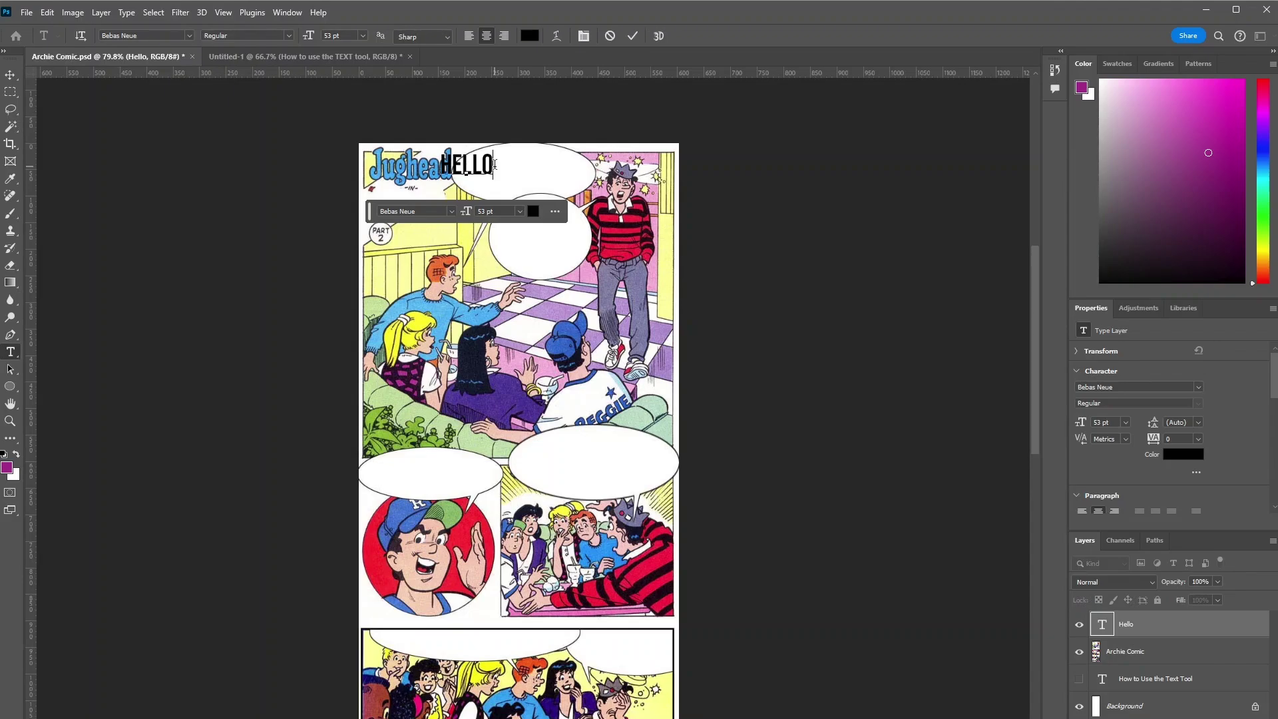
{"action": "left_click_drag", "start_coordinate": [494, 164], "coordinate": [437, 164]}
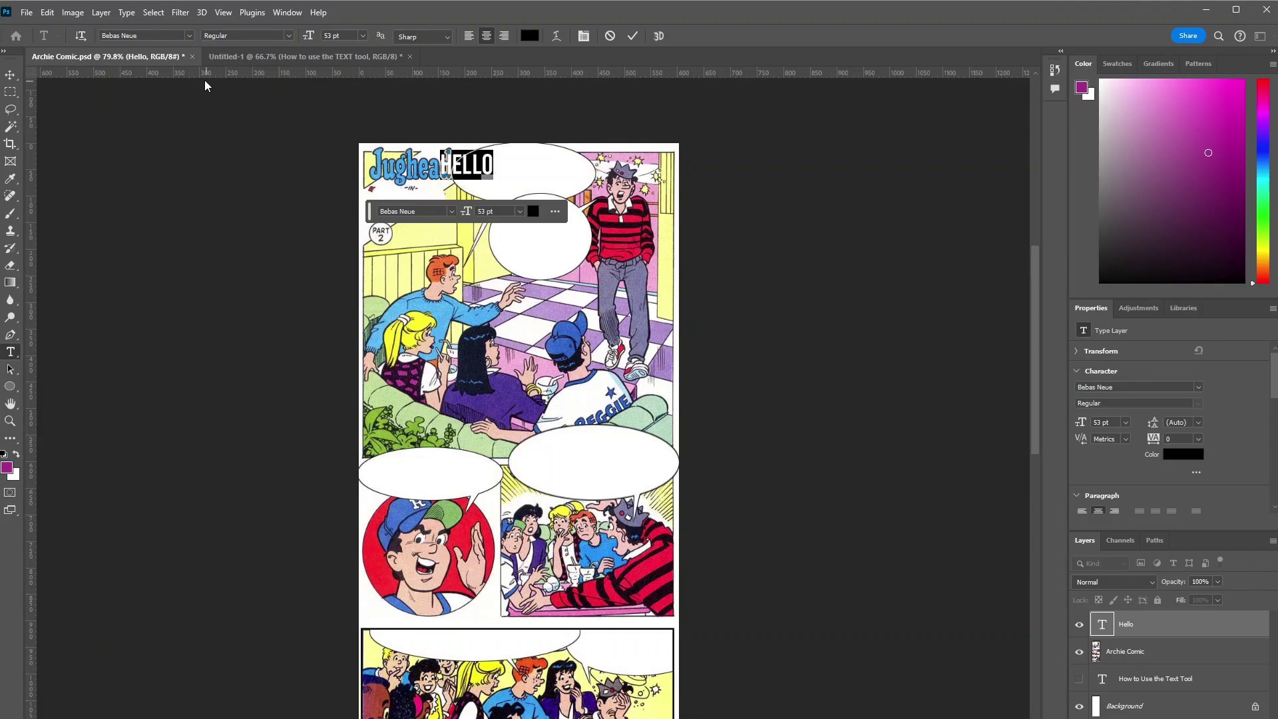
{"action": "left_click", "coordinate": [190, 36]}
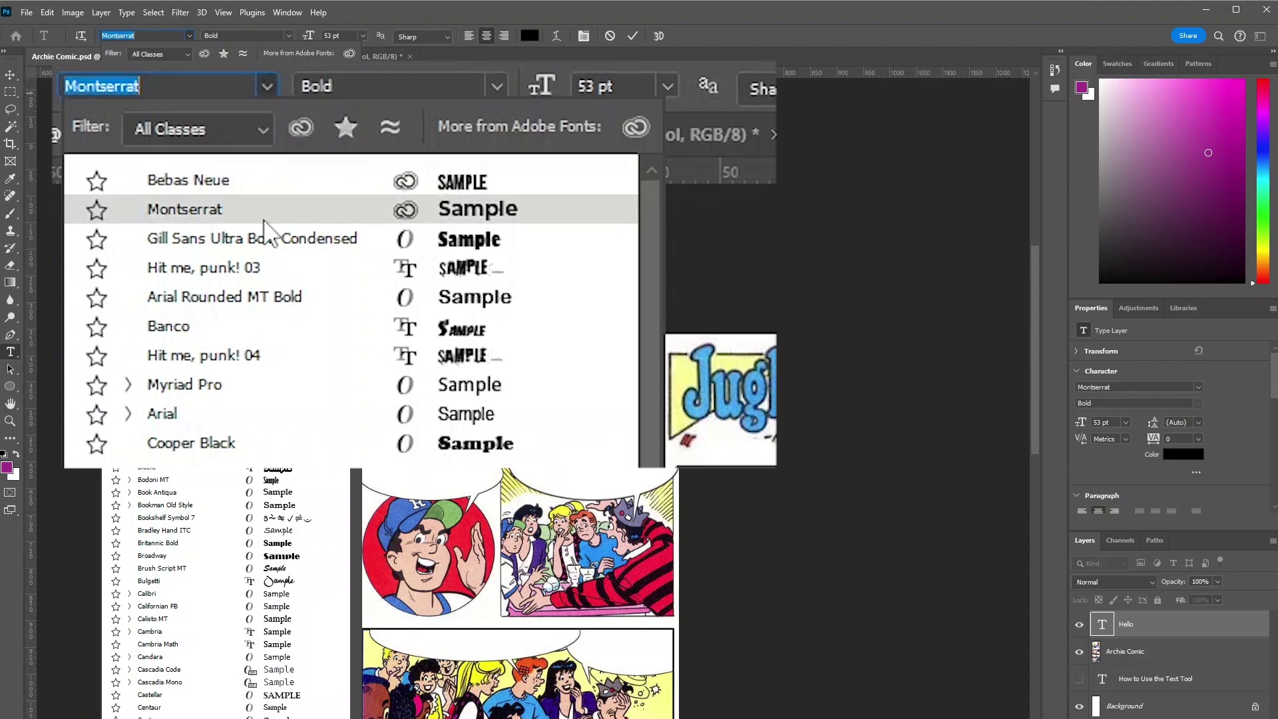
{"action": "left_click", "coordinate": [266, 239]}
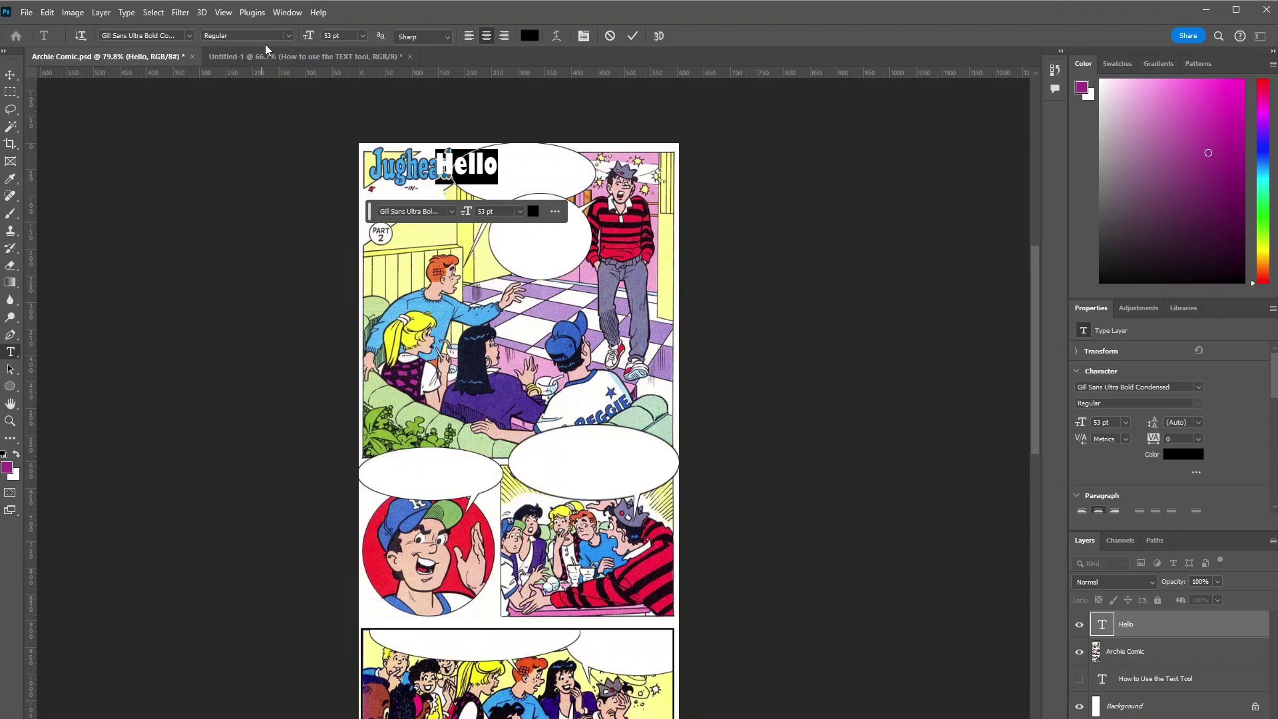
{"action": "left_click", "coordinate": [290, 35]}
{"action": "left_click", "coordinate": [341, 23]}
Try the Hello text at 6 pt, 300 pt and 50 pt, and settle on a size of 77 pt.
{"action": "left_click", "coordinate": [363, 36]}
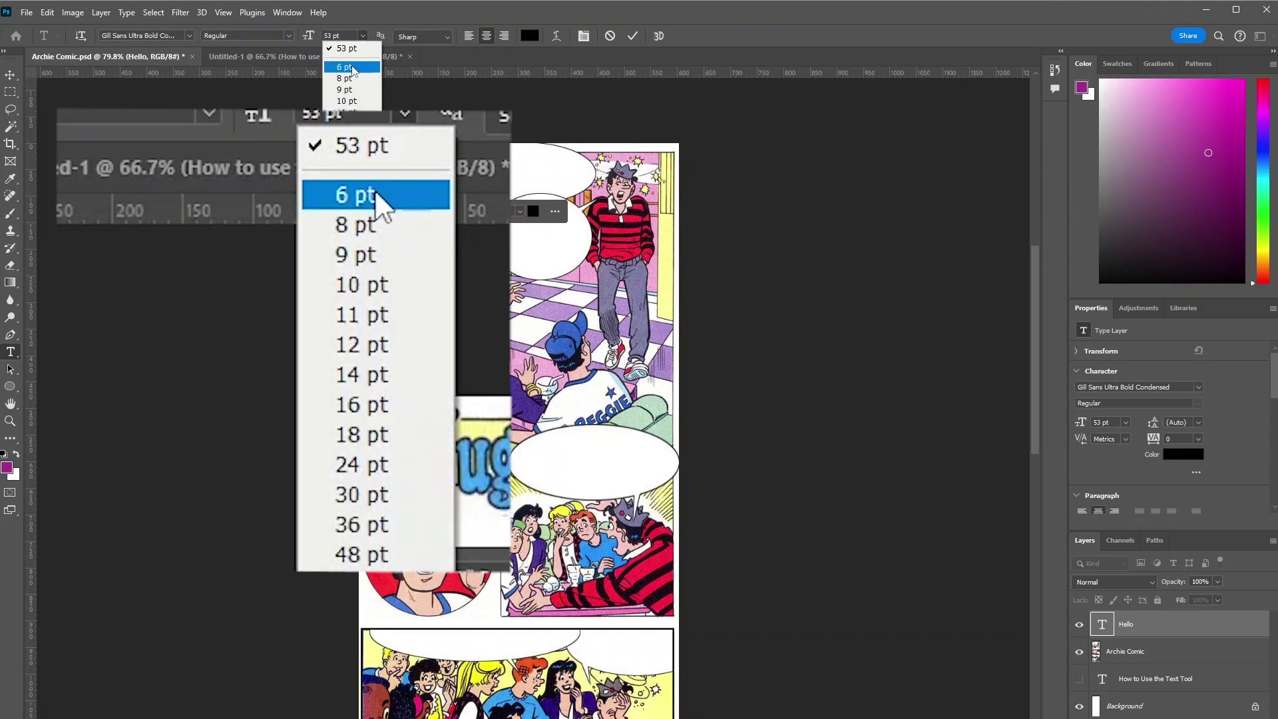
{"action": "left_click", "coordinate": [351, 66]}
{"action": "left_click", "coordinate": [362, 36]}
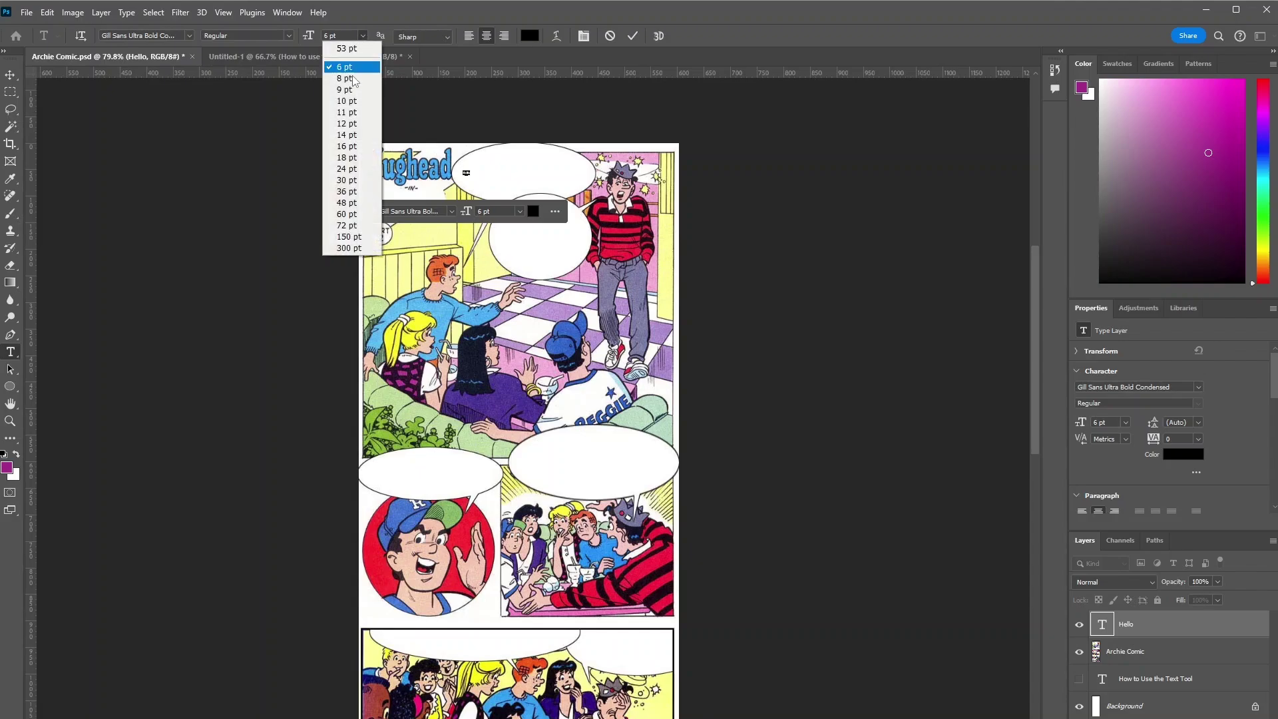
{"action": "left_click", "coordinate": [347, 248]}
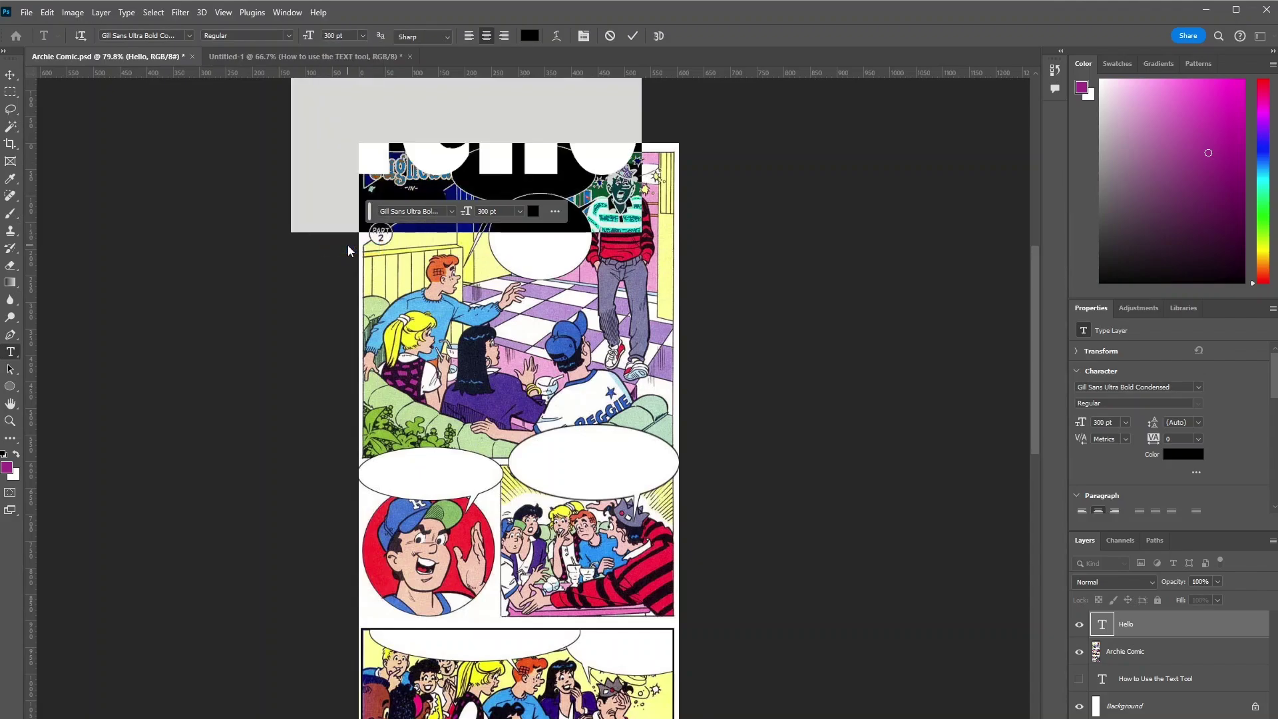
{"action": "left_click", "coordinate": [331, 36]}
{"action": "type", "text": "5"}
{"action": "key", "text": "Return"}
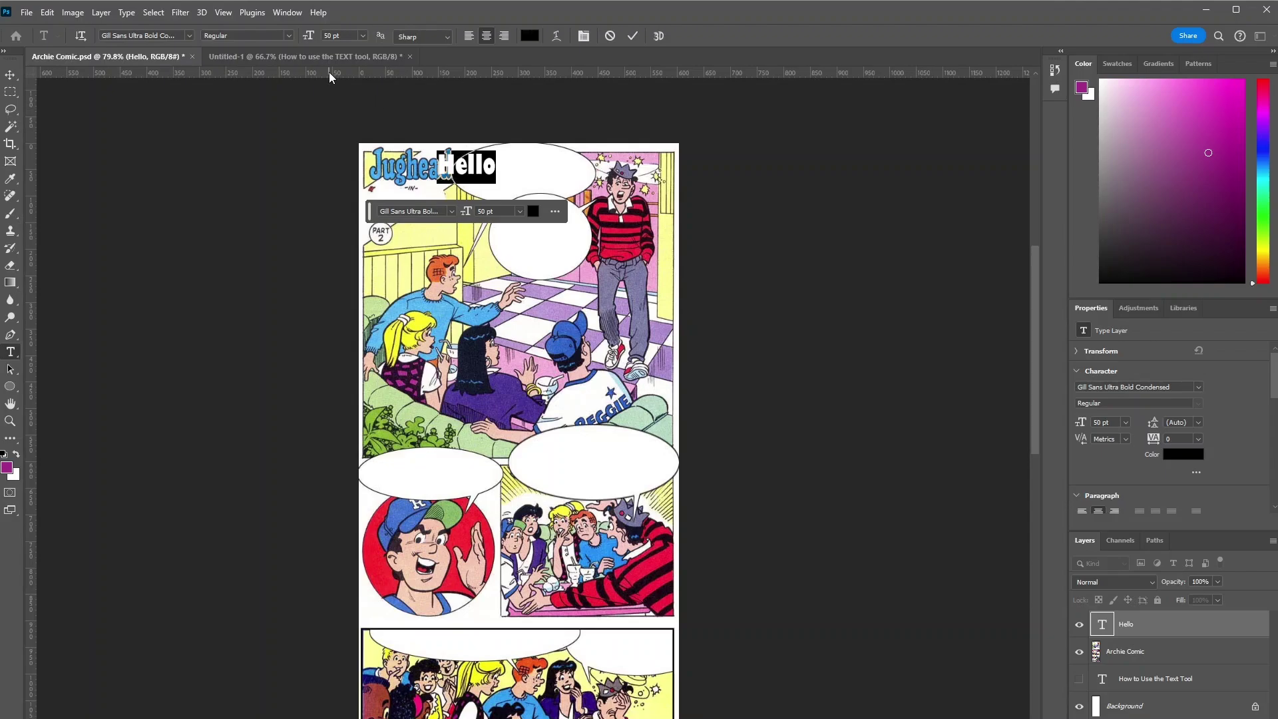
{"action": "left_click", "coordinate": [308, 38]}
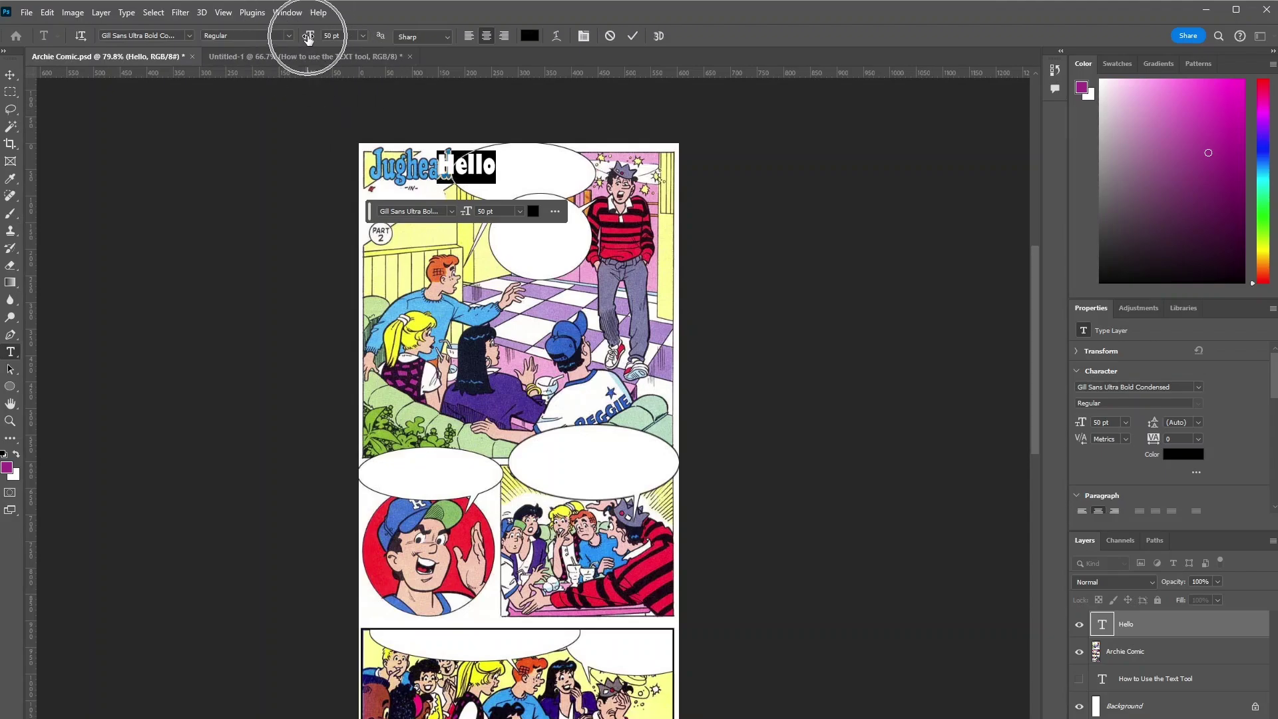
{"action": "mouse_move", "coordinate": [308, 38]}
{"action": "left_mouse_down"}
{"action": "mouse_move", "coordinate": [290, 39]}
{"action": "mouse_move", "coordinate": [328, 29]}
{"action": "left_mouse_up"}
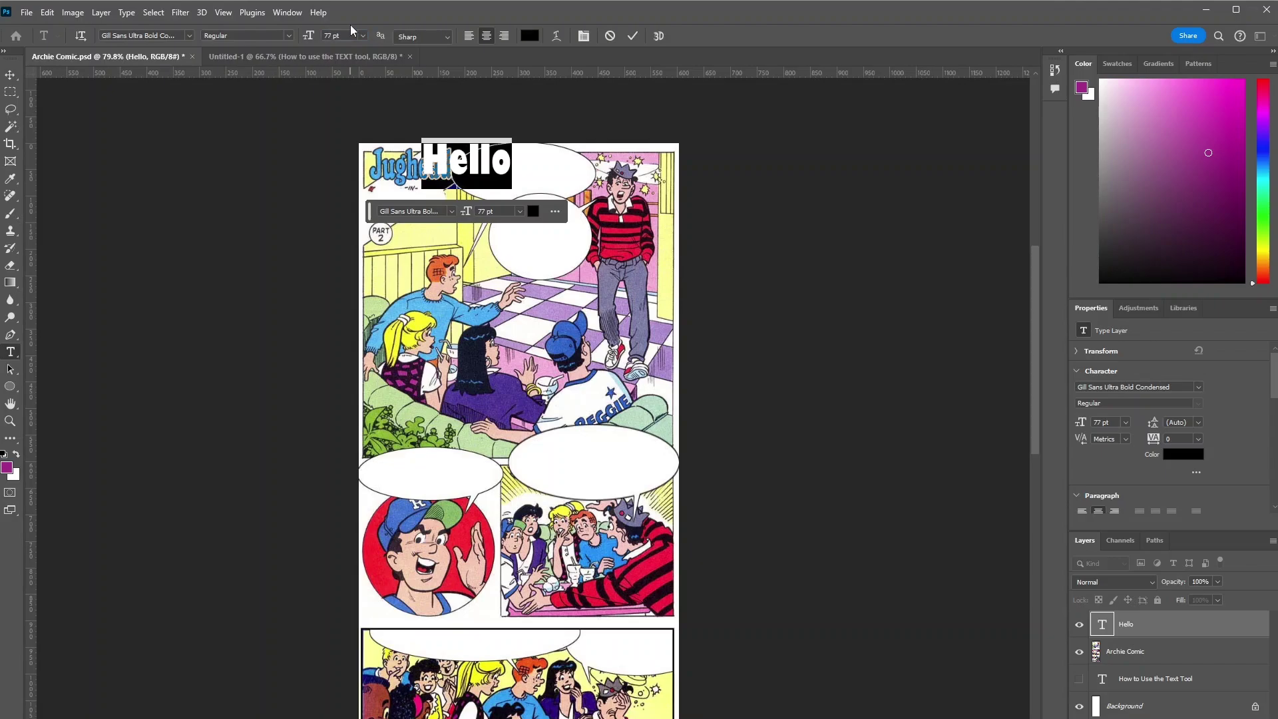
Try left and right alignment on the Hello text and return it to centered alignment.
{"action": "left_click", "coordinate": [470, 36]}
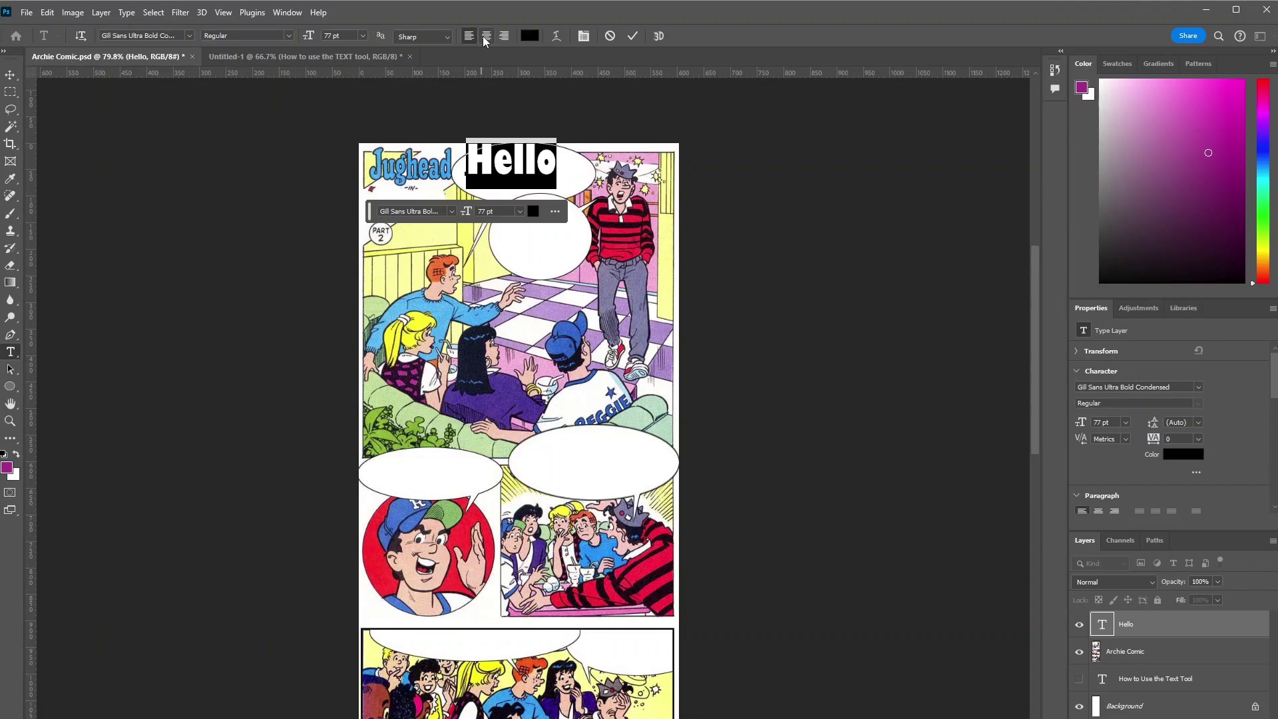
{"action": "left_click", "coordinate": [483, 38]}
{"action": "left_click", "coordinate": [505, 38]}
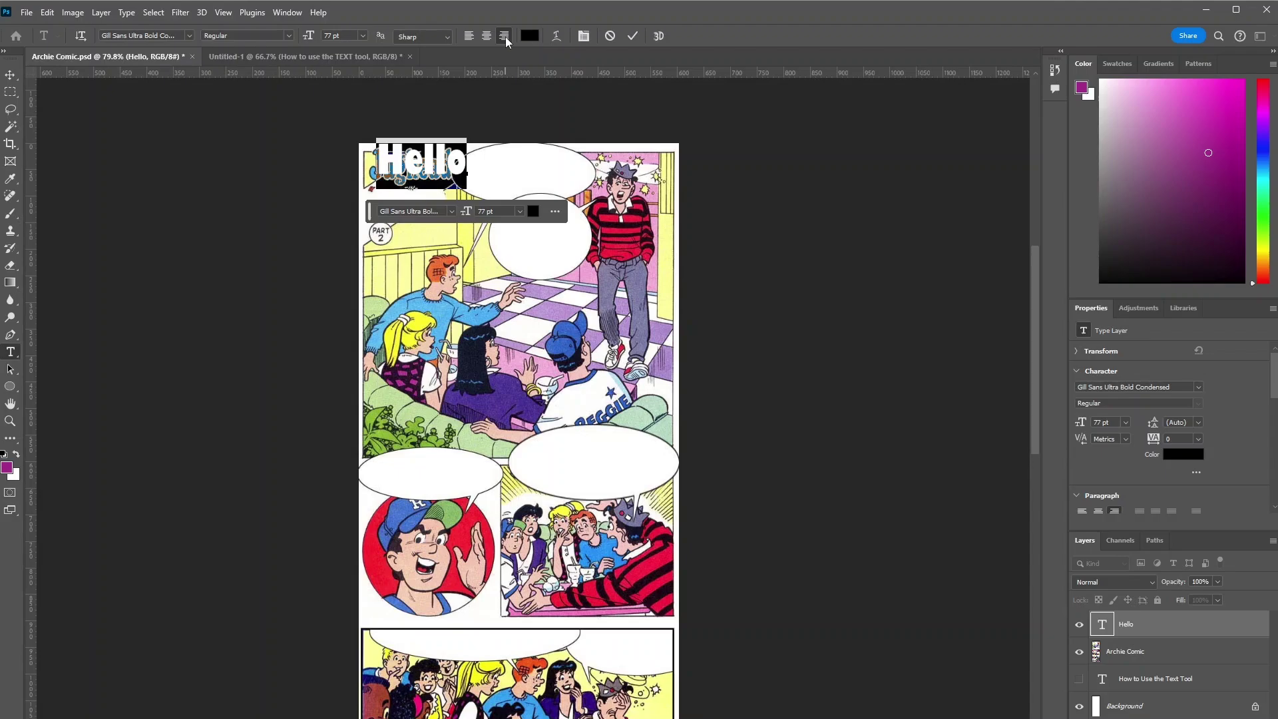
{"action": "left_click", "coordinate": [488, 35]}
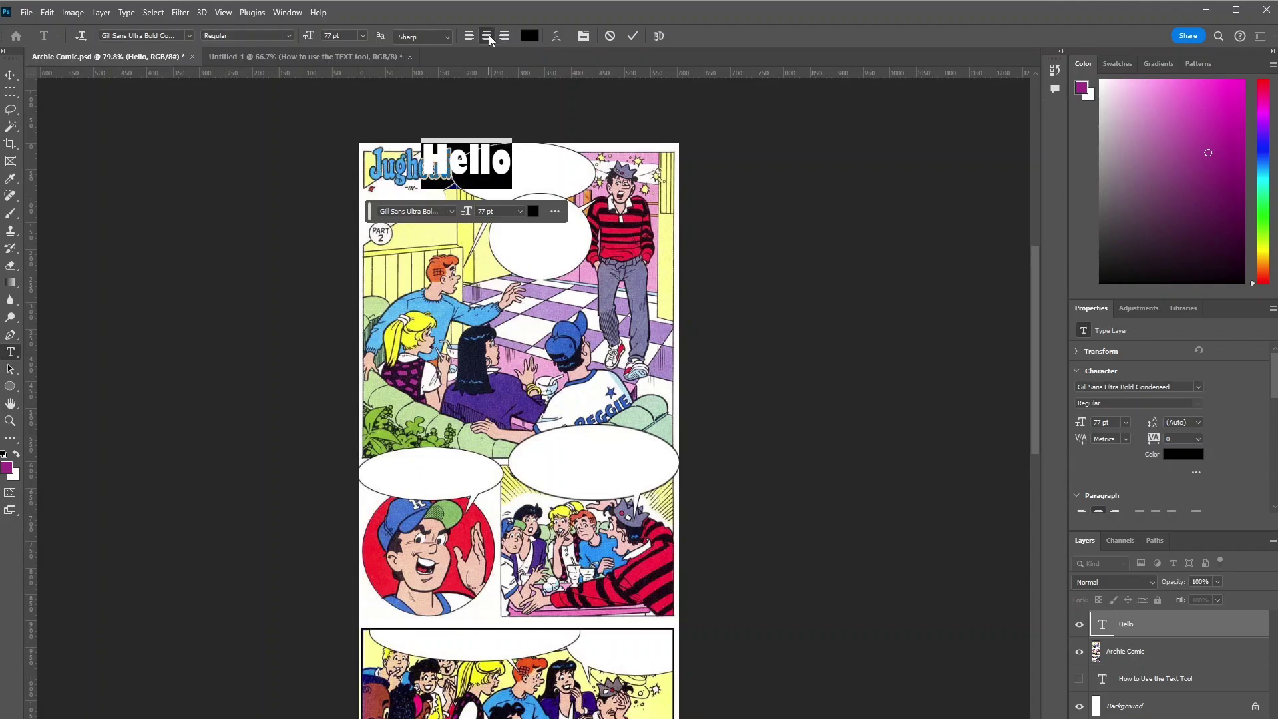
Try a bright blue color on the Hello text and set it back to black.
{"action": "left_click", "coordinate": [529, 38]}
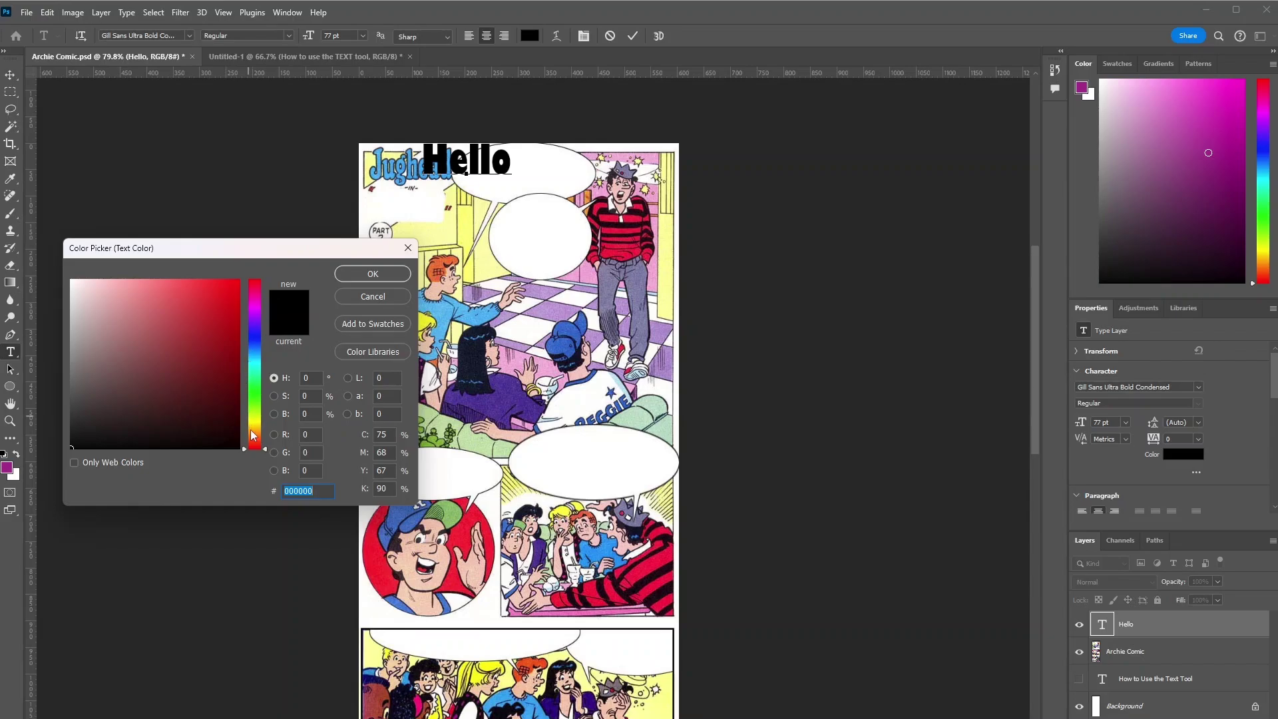
{"action": "mouse_move", "coordinate": [245, 449]}
{"action": "left_mouse_down"}
{"action": "mouse_move", "coordinate": [252, 342]}
{"action": "mouse_move", "coordinate": [74, 270]}
{"action": "mouse_move", "coordinate": [199, 285]}
{"action": "mouse_move", "coordinate": [217, 312]}
{"action": "mouse_move", "coordinate": [170, 419]}
{"action": "mouse_move", "coordinate": [156, 366]}
{"action": "mouse_move", "coordinate": [239, 279]}
{"action": "left_mouse_up"}
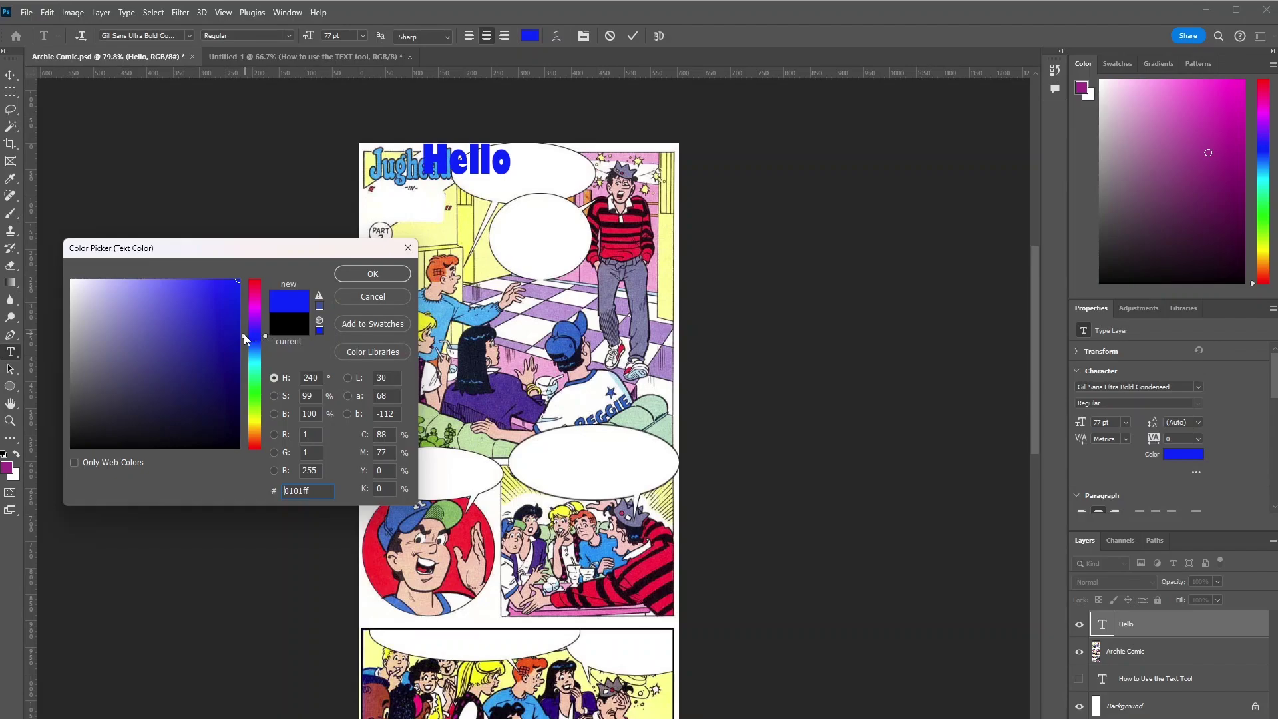
{"action": "left_click_drag", "start_coordinate": [244, 333], "coordinate": [244, 334]}
{"action": "left_click_drag", "start_coordinate": [230, 289], "coordinate": [32, 470]}
{"action": "left_click", "coordinate": [382, 277]}
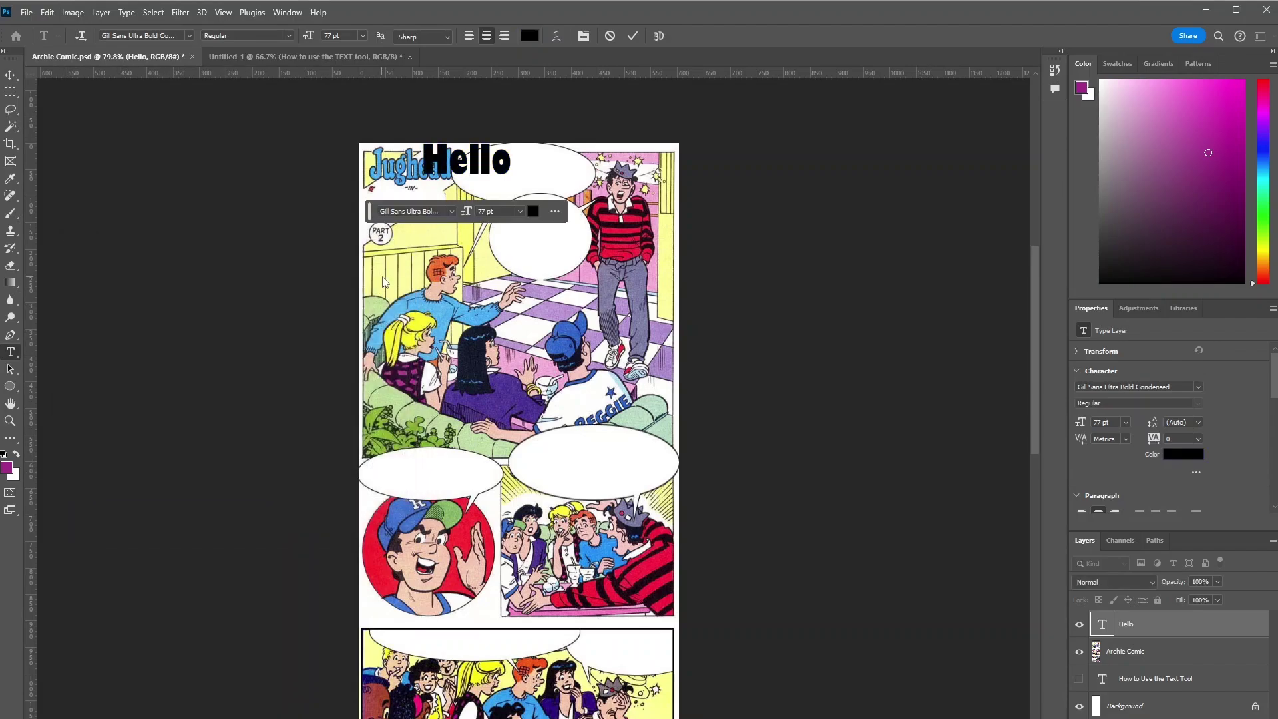
Commit the formatting, reposition the Hello text inside the first speech bubble, and commit the move.
{"action": "key", "text": "ctrl+a"}
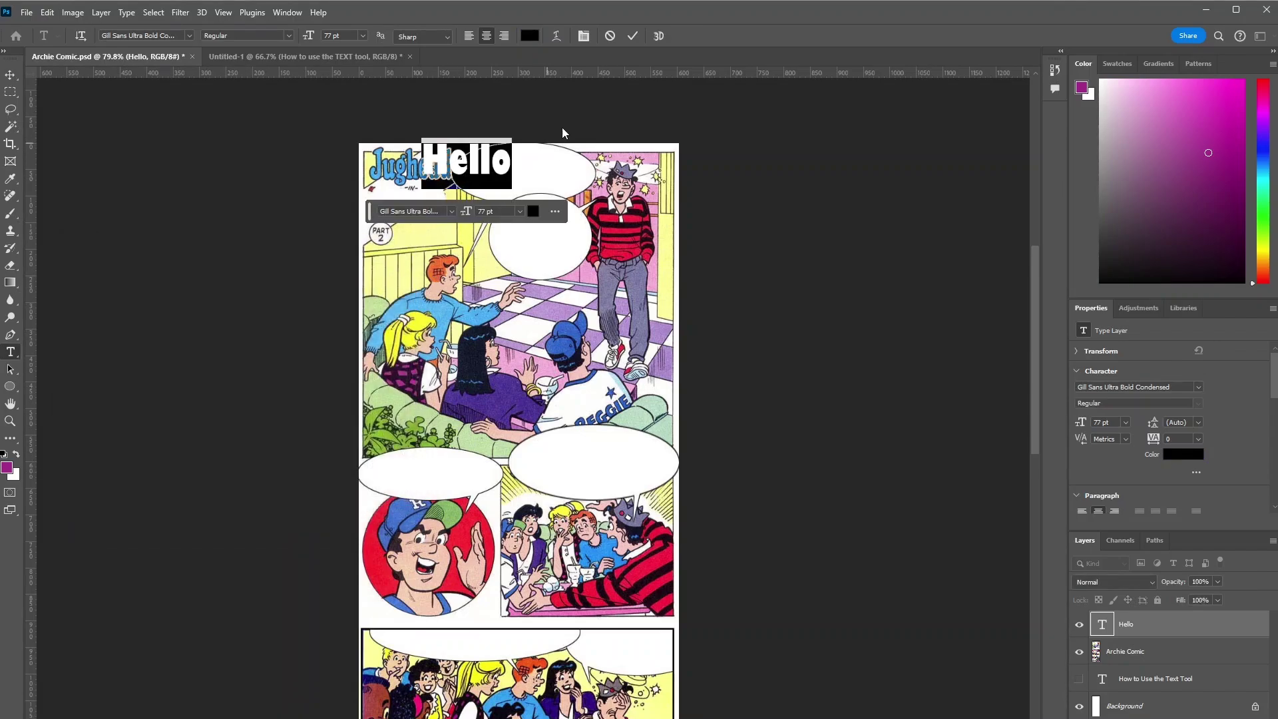
{"action": "left_click", "coordinate": [635, 36]}
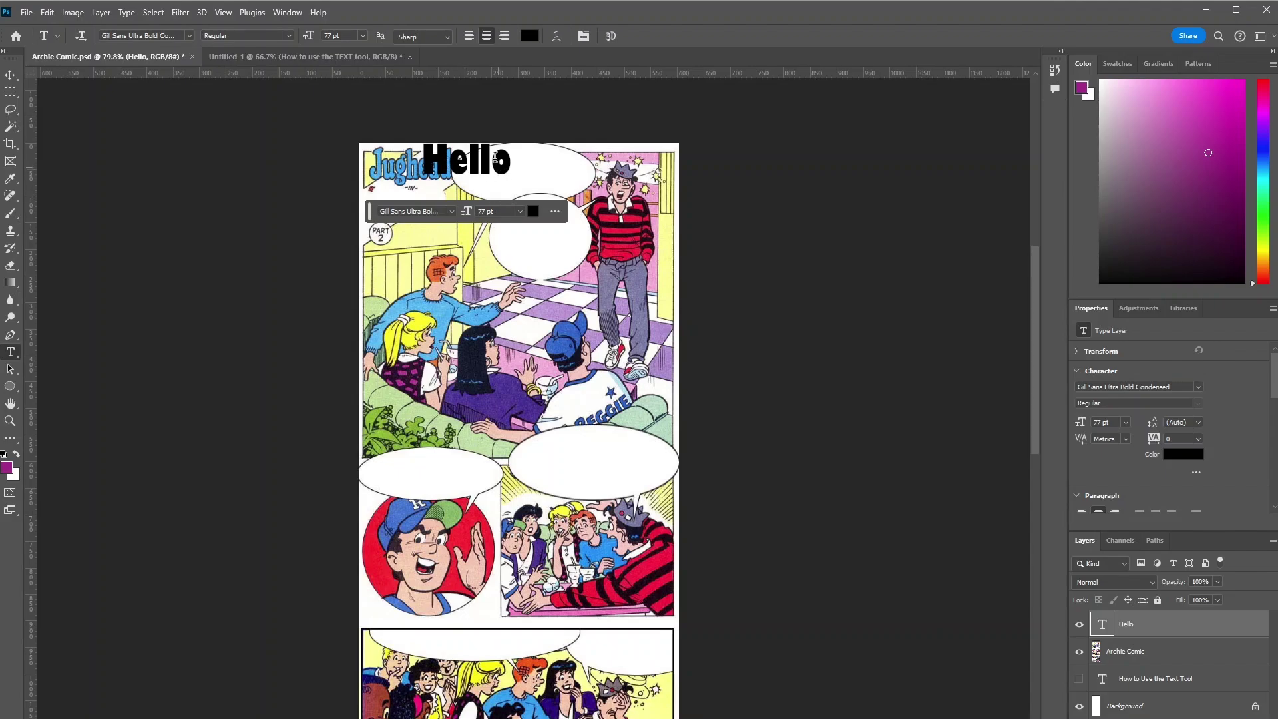
{"action": "left_click", "coordinate": [426, 158]}
{"action": "left_click_drag", "start_coordinate": [426, 159], "coordinate": [511, 164]}
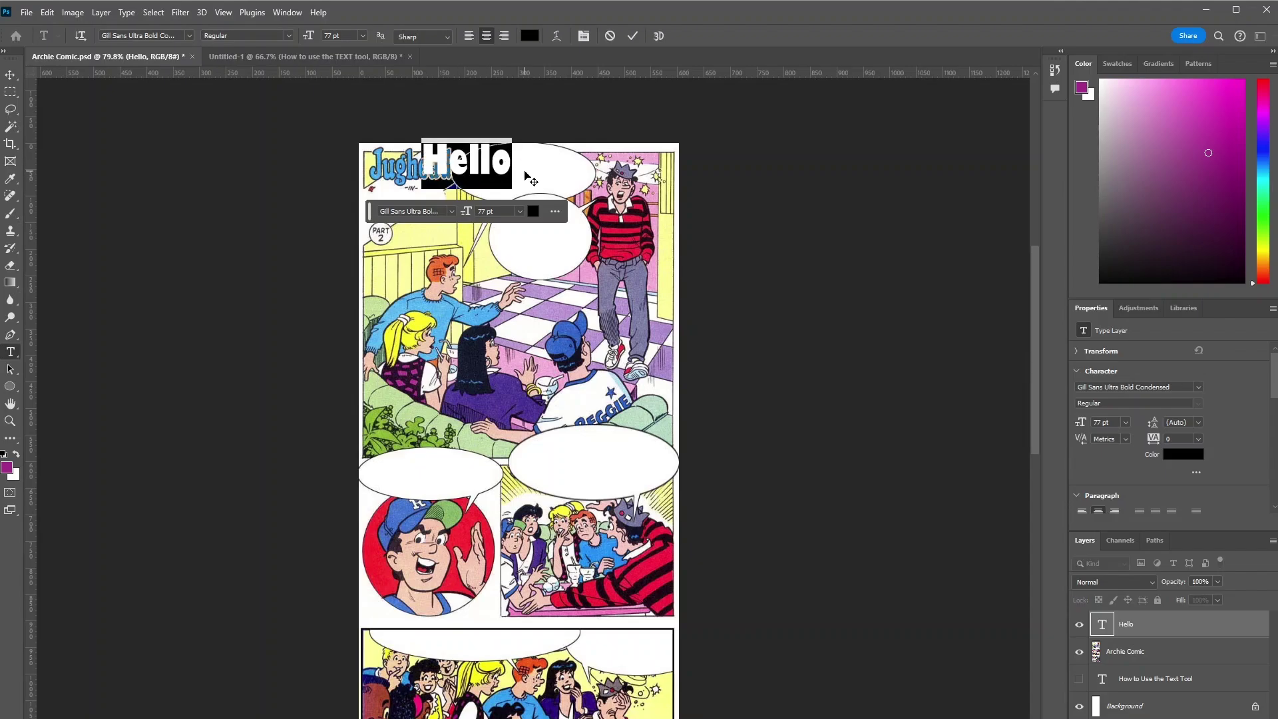
{"action": "left_click_drag", "start_coordinate": [529, 178], "coordinate": [590, 191]}
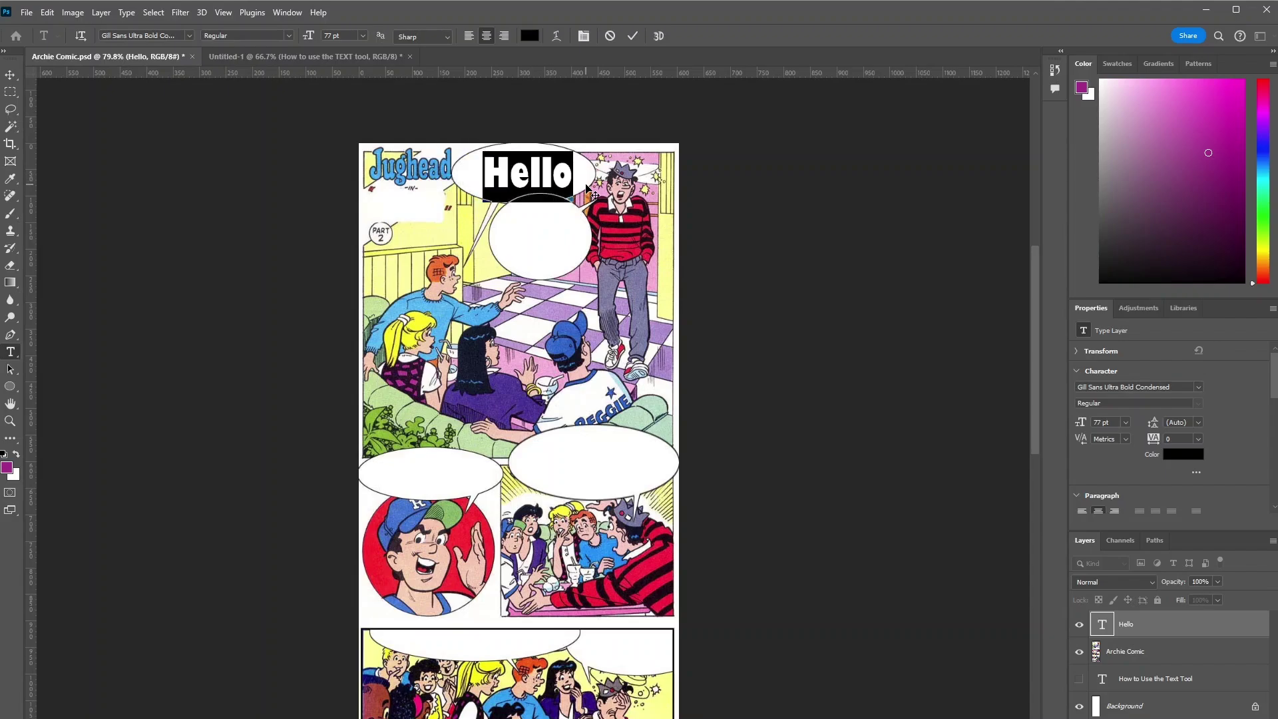
{"action": "left_click", "coordinate": [632, 37]}
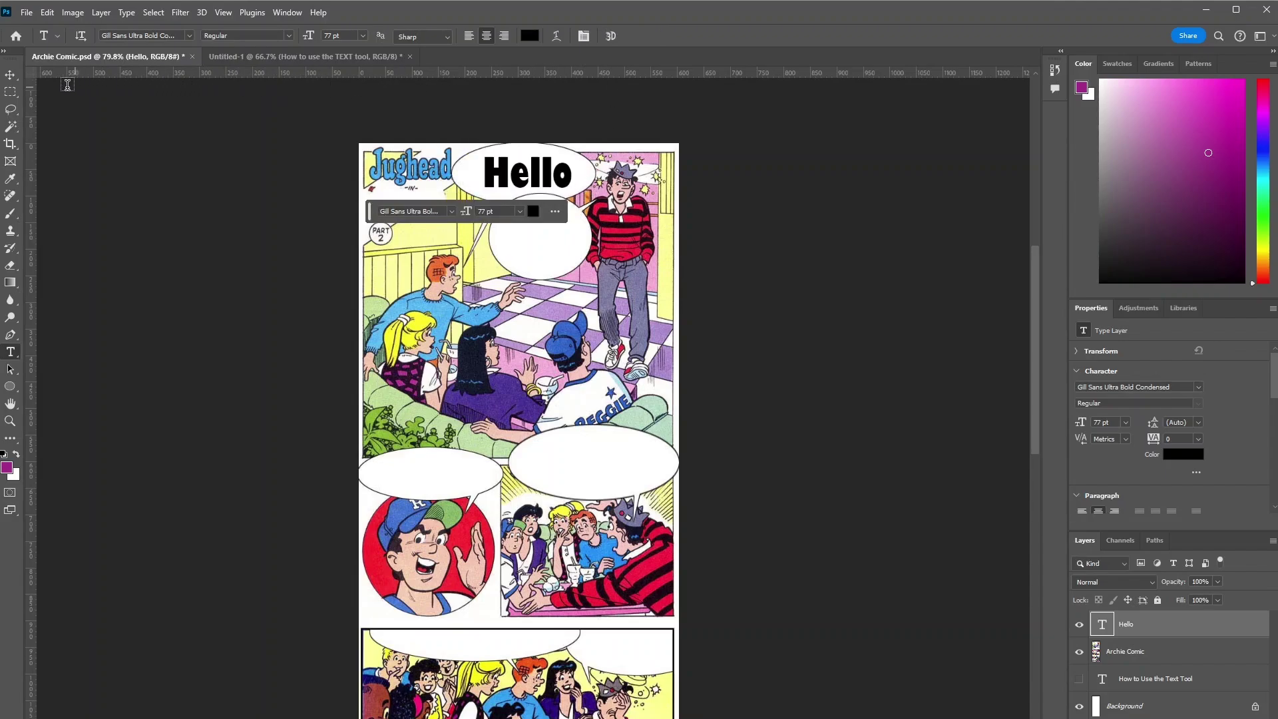
Scale the Hello text down to about 95% with a free transform, keeping it inside the first speech bubble.
{"action": "left_click", "coordinate": [11, 78]}
{"action": "left_click_drag", "start_coordinate": [501, 171], "coordinate": [563, 197]}
{"action": "key", "text": "ctrl+t"}
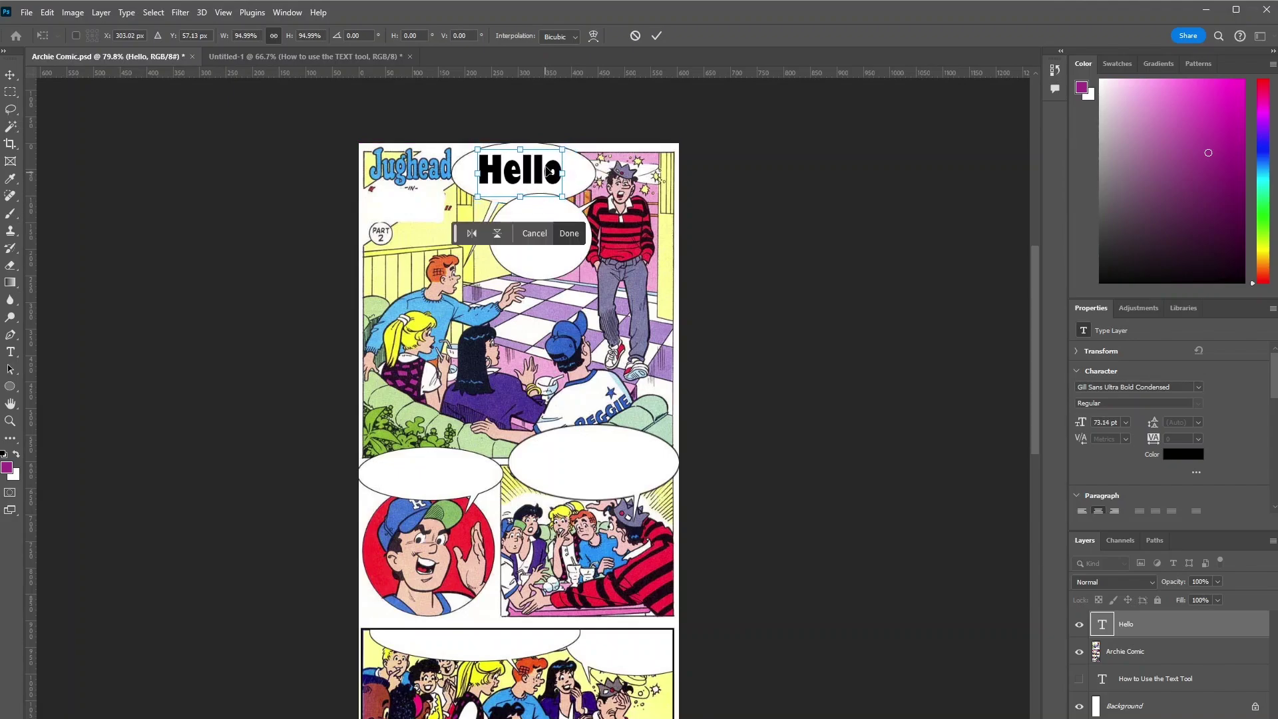
{"action": "left_click", "coordinate": [655, 37]}
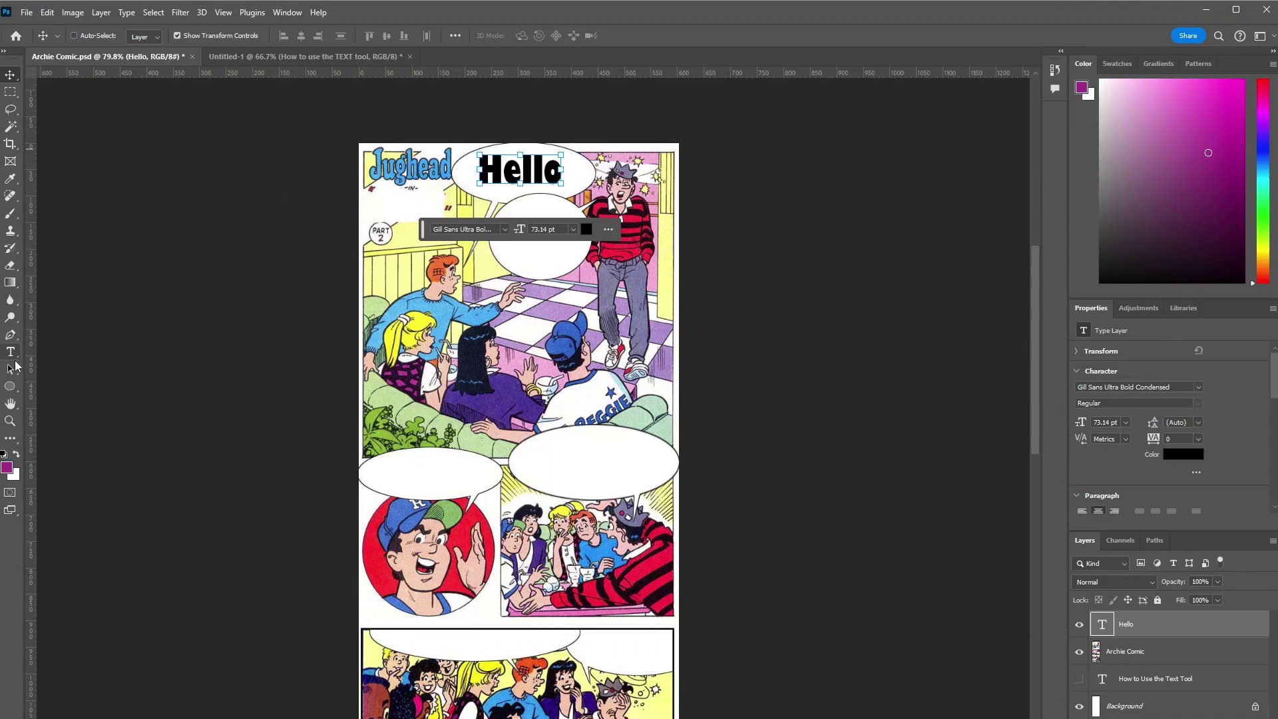
Move the floating text bar clear of the comic and add a paragraph text box reading "I'm not feeling well" in the second speech bubble.
{"action": "left_click", "coordinate": [9, 356]}
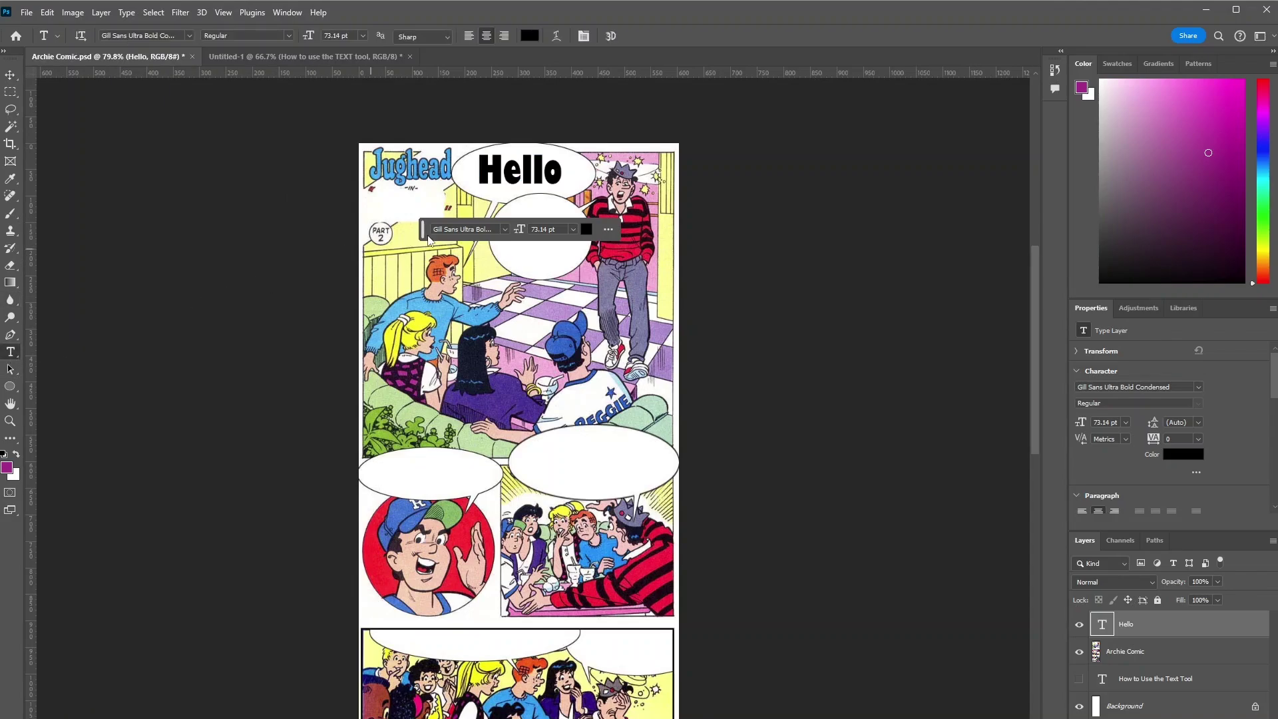
{"action": "left_click_drag", "start_coordinate": [423, 233], "coordinate": [750, 565]}
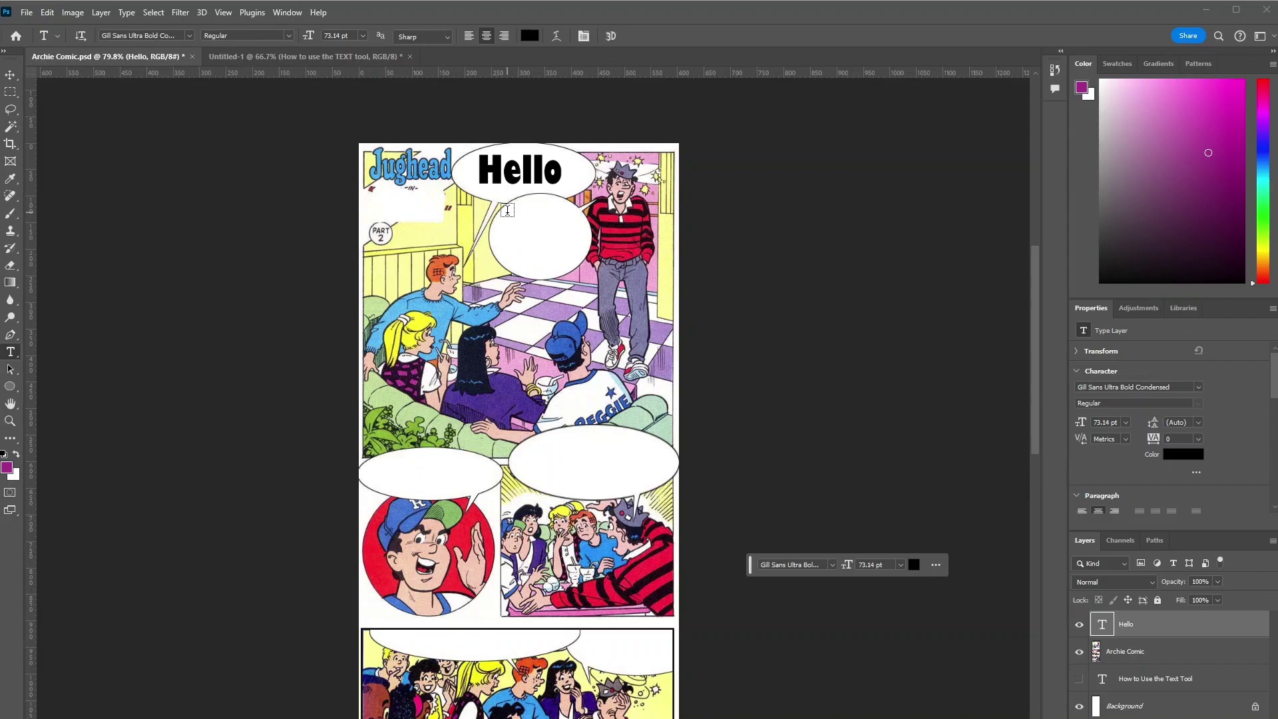
{"action": "left_click_drag", "start_coordinate": [507, 211], "coordinate": [576, 264]}
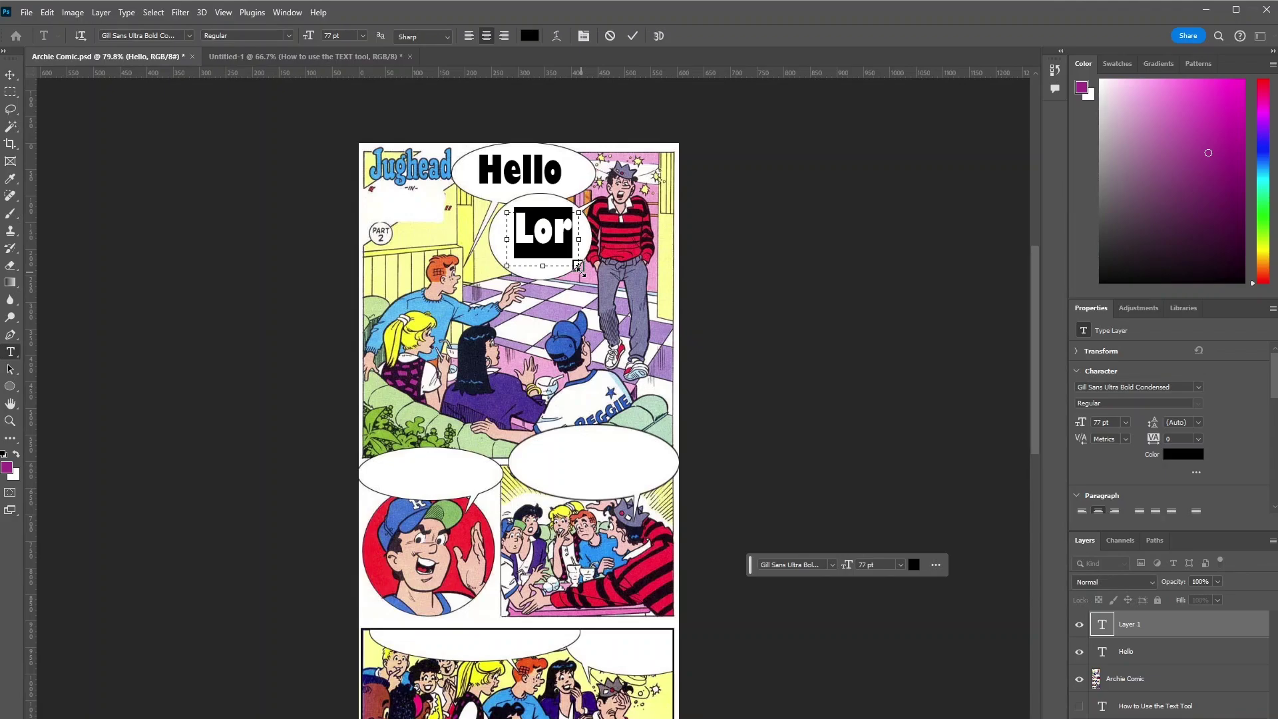
{"action": "type", "text": "I'm"}
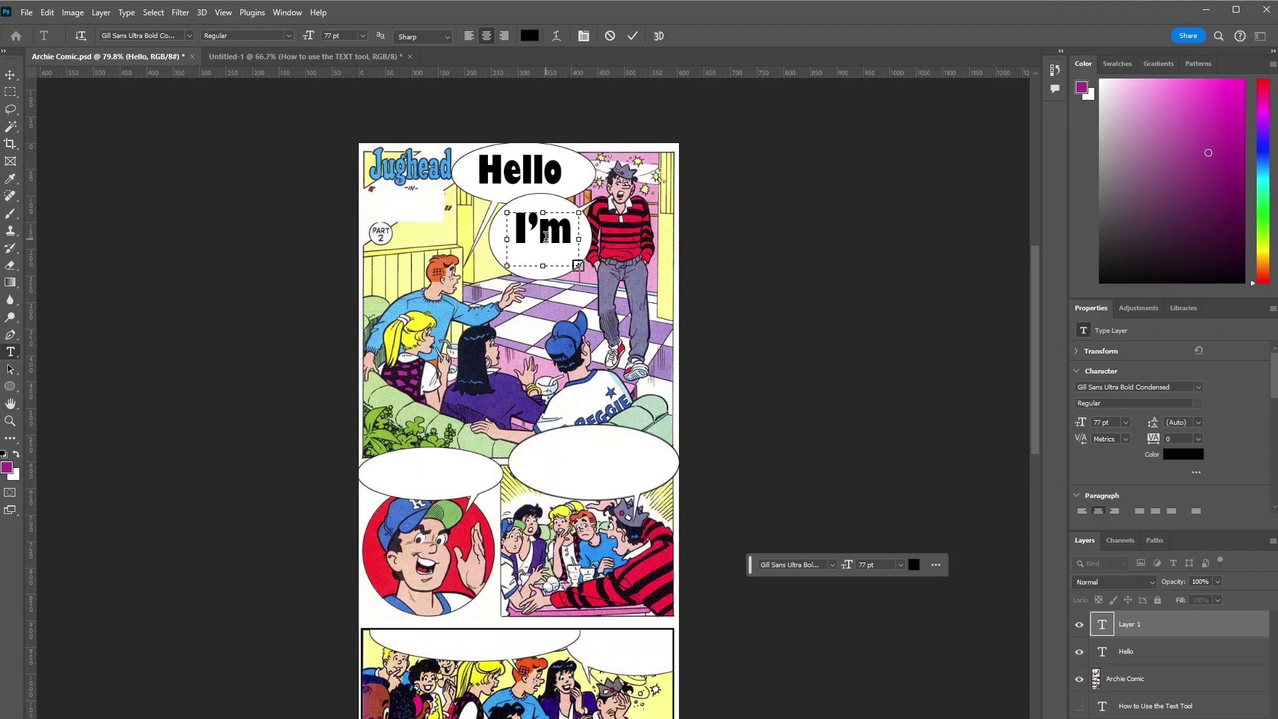
Resize the second bubble's text to 30 pt, center its box in the bubble, and end the sentence with a period.
{"action": "double_click", "coordinate": [525, 231]}
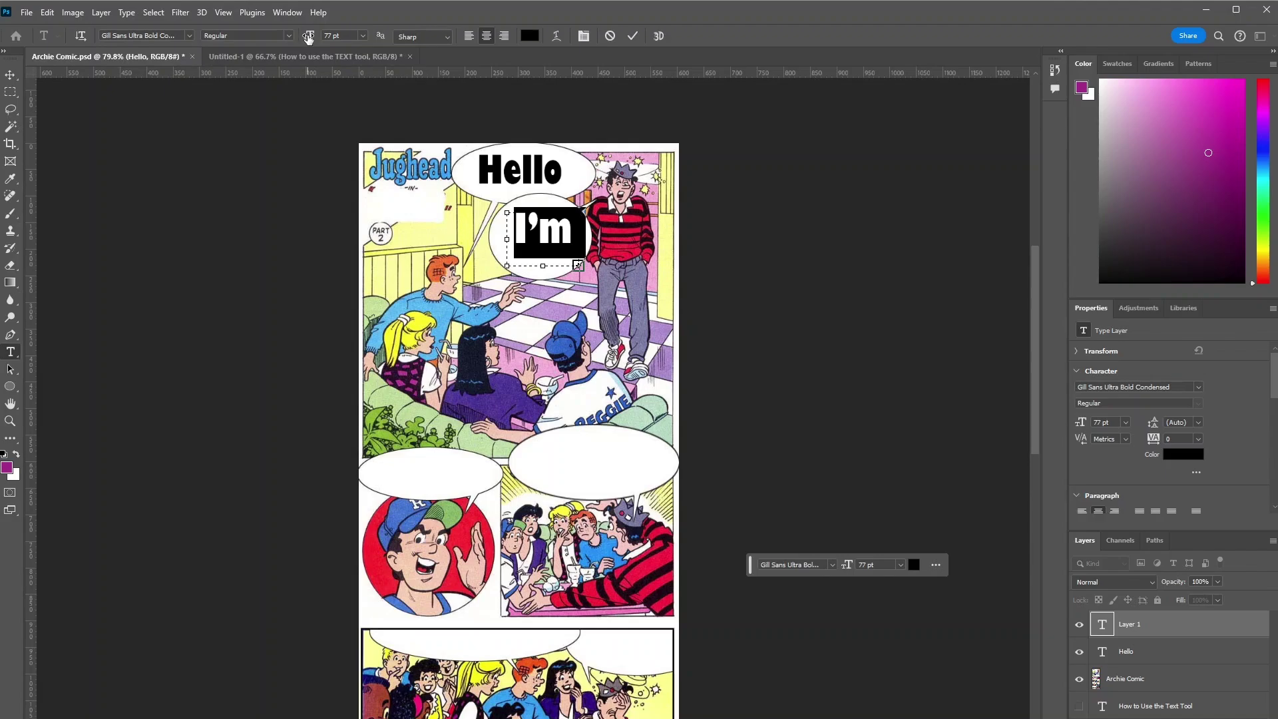
{"action": "left_click_drag", "start_coordinate": [308, 38], "coordinate": [278, 43]}
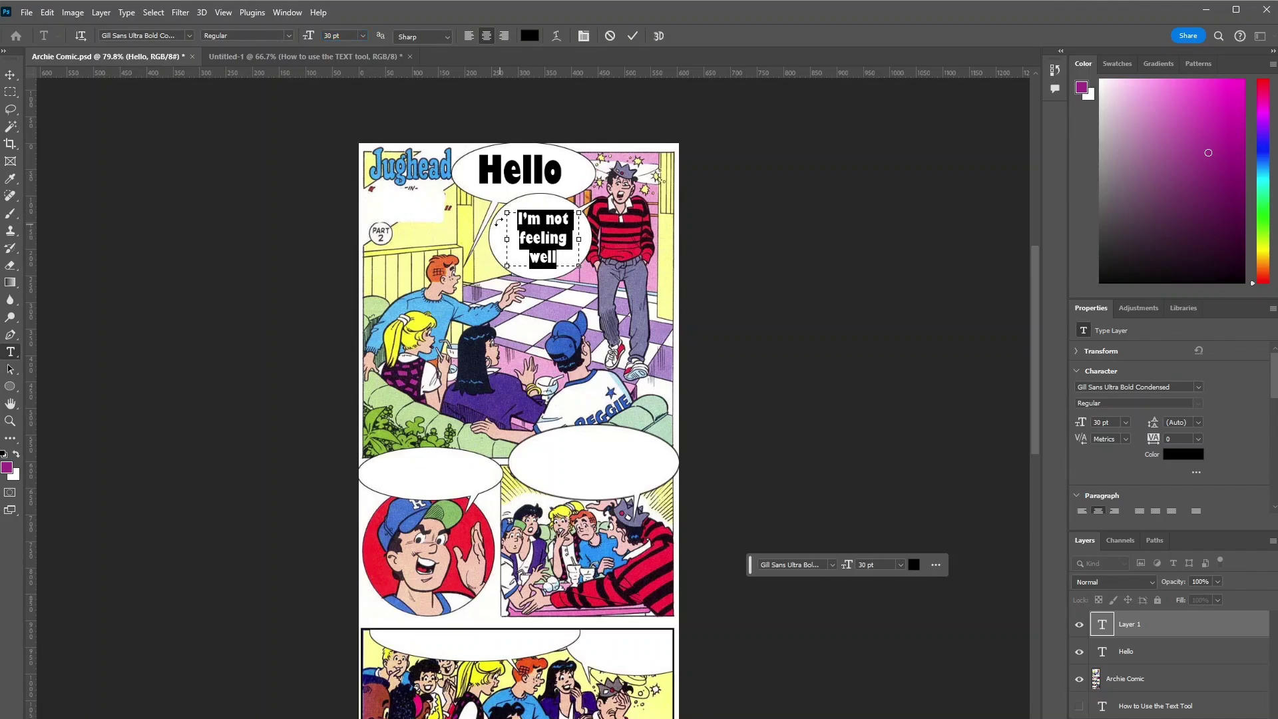
{"action": "left_click_drag", "start_coordinate": [492, 214], "coordinate": [489, 212]}
{"action": "left_click", "coordinate": [559, 249]}
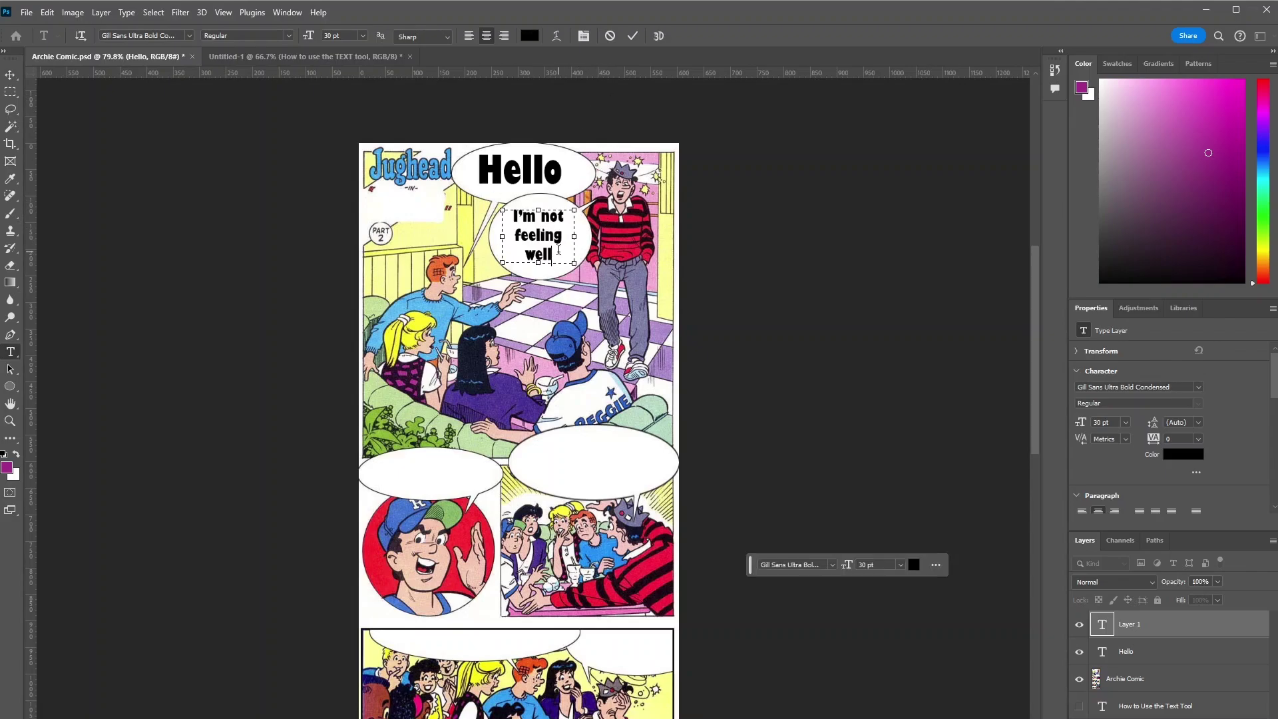
{"action": "type", "text": "."}
{"action": "left_click", "coordinate": [632, 37]}
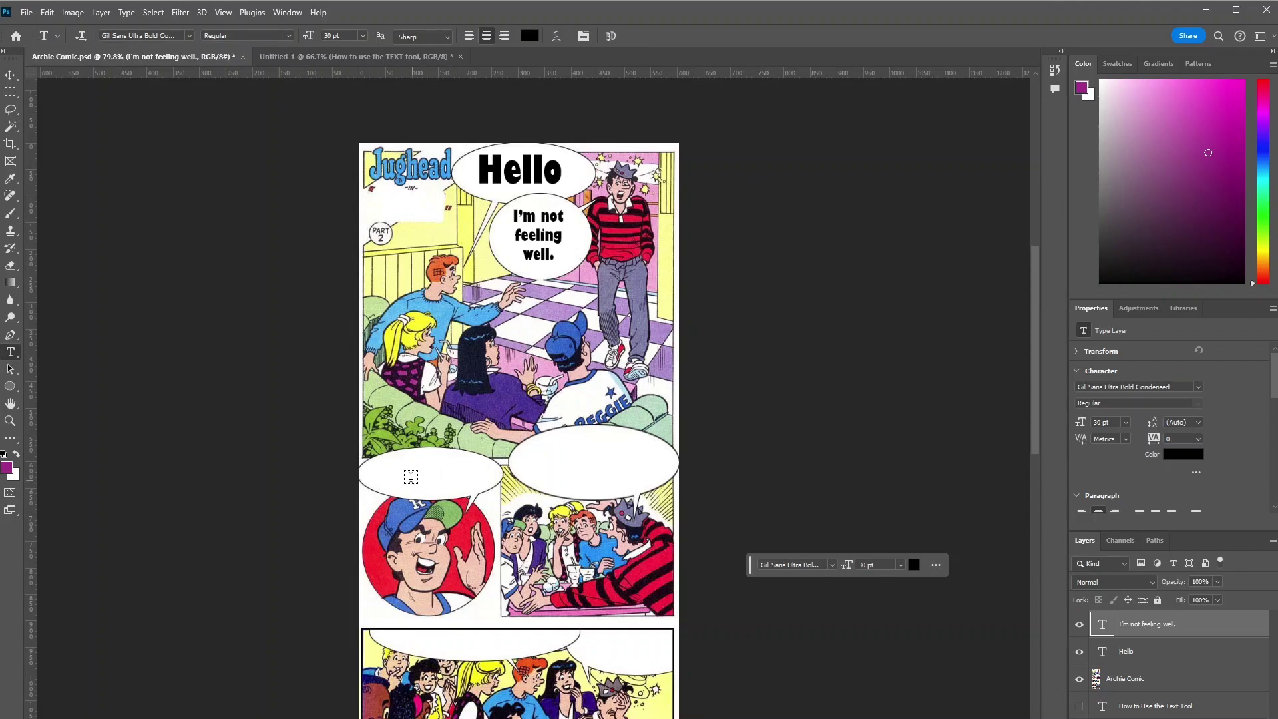
Add point text reading "Looks like you lost your baseball game" at the third speech bubble and shift it to start inside the bubble.
{"action": "left_click_drag", "start_coordinate": [379, 469], "coordinate": [488, 484]}
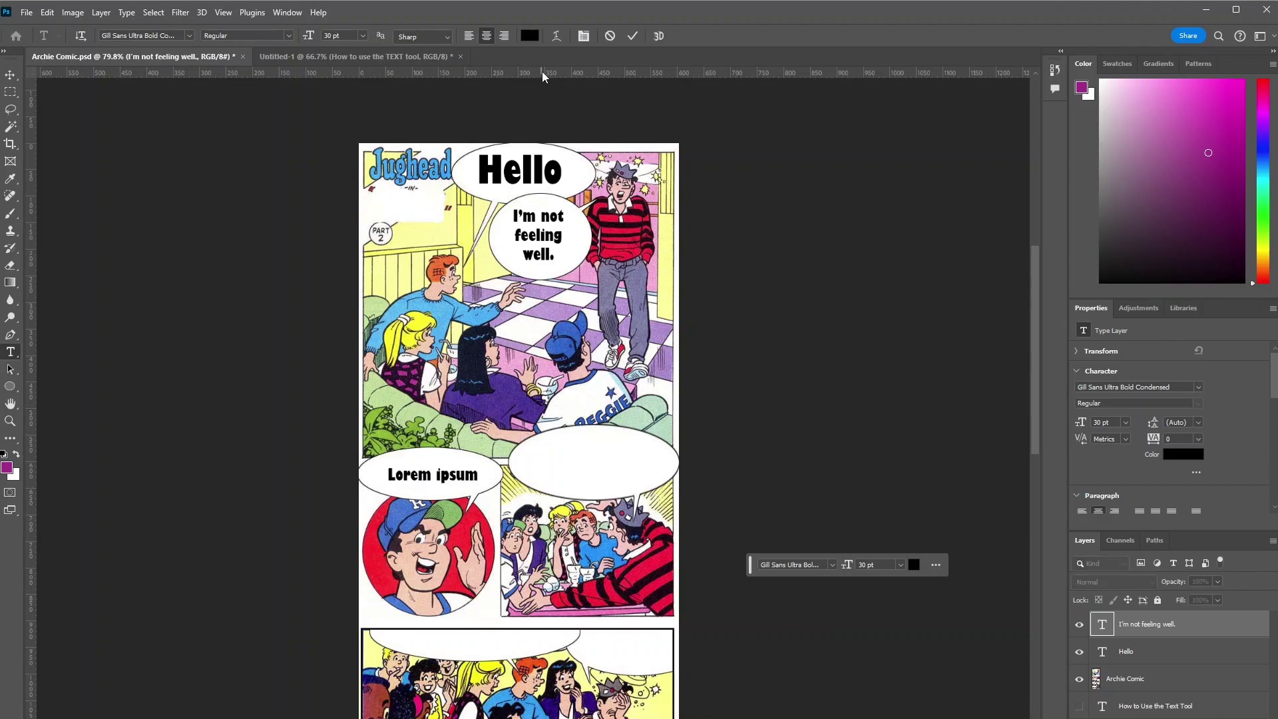
{"action": "left_click", "coordinate": [611, 37]}
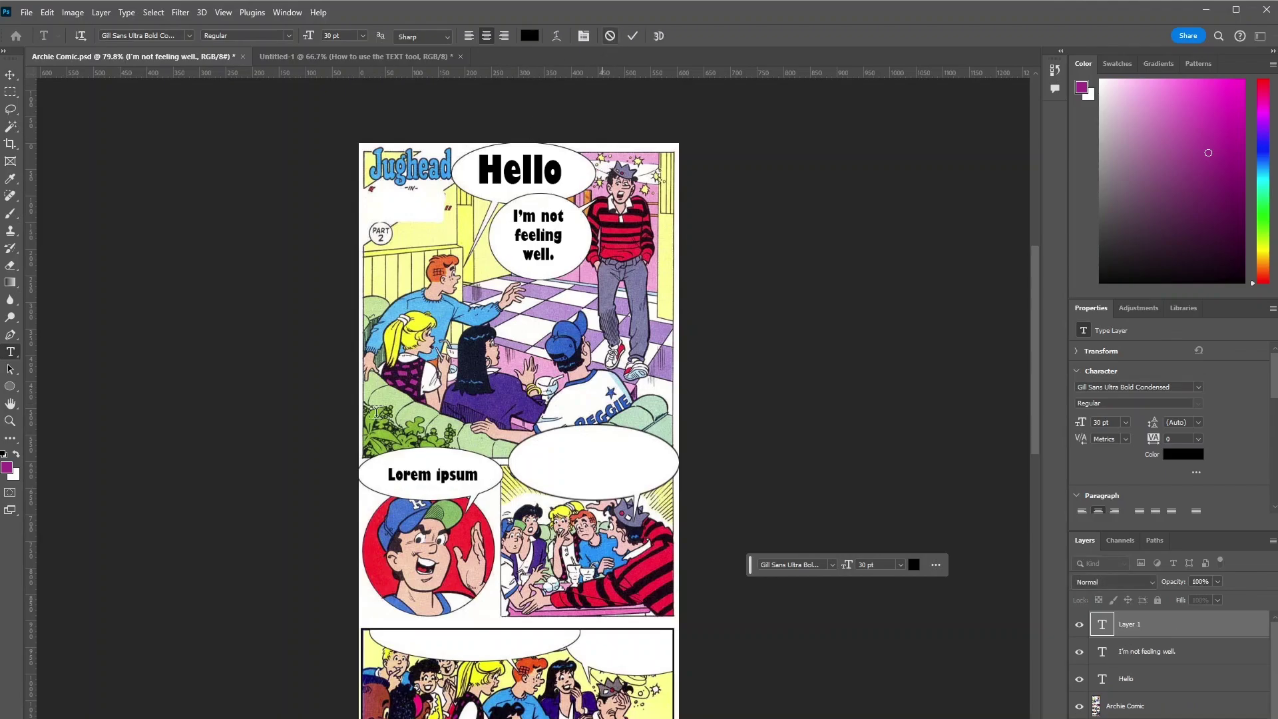
{"action": "left_click", "coordinate": [377, 465]}
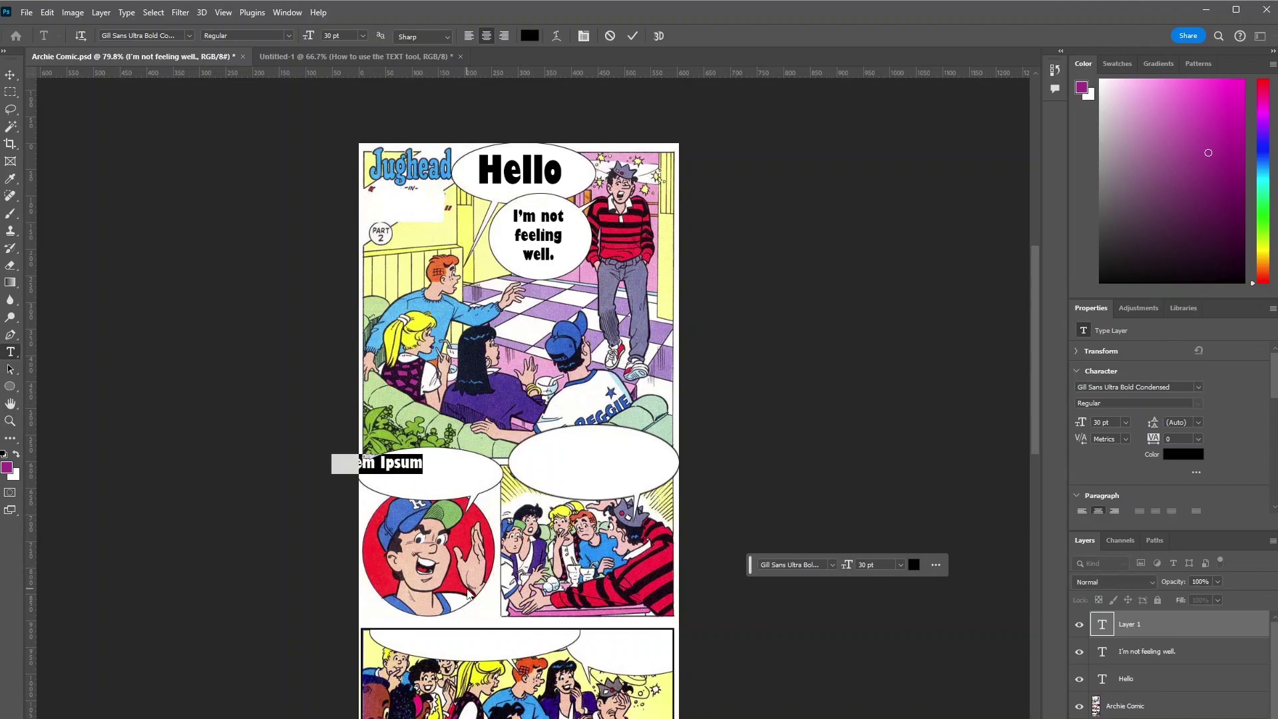
{"action": "type", "text": "Looks"}
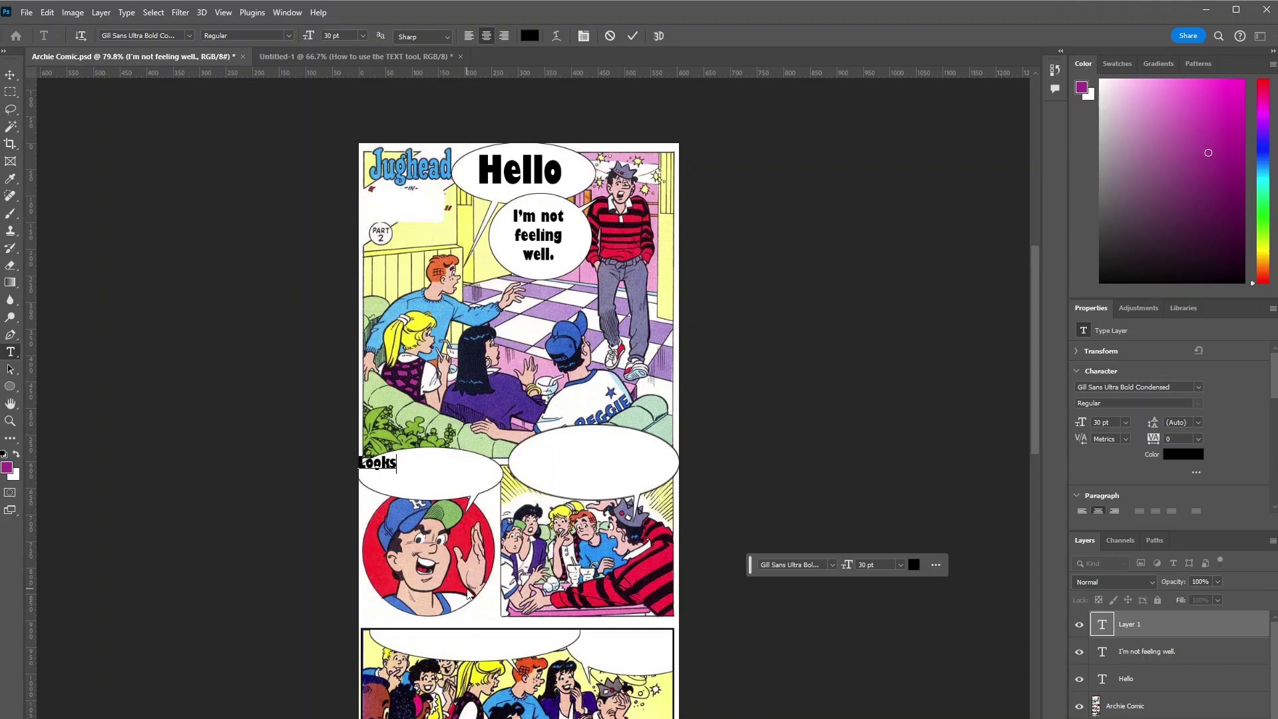
{"action": "type", "text": " like you lost your ba"}
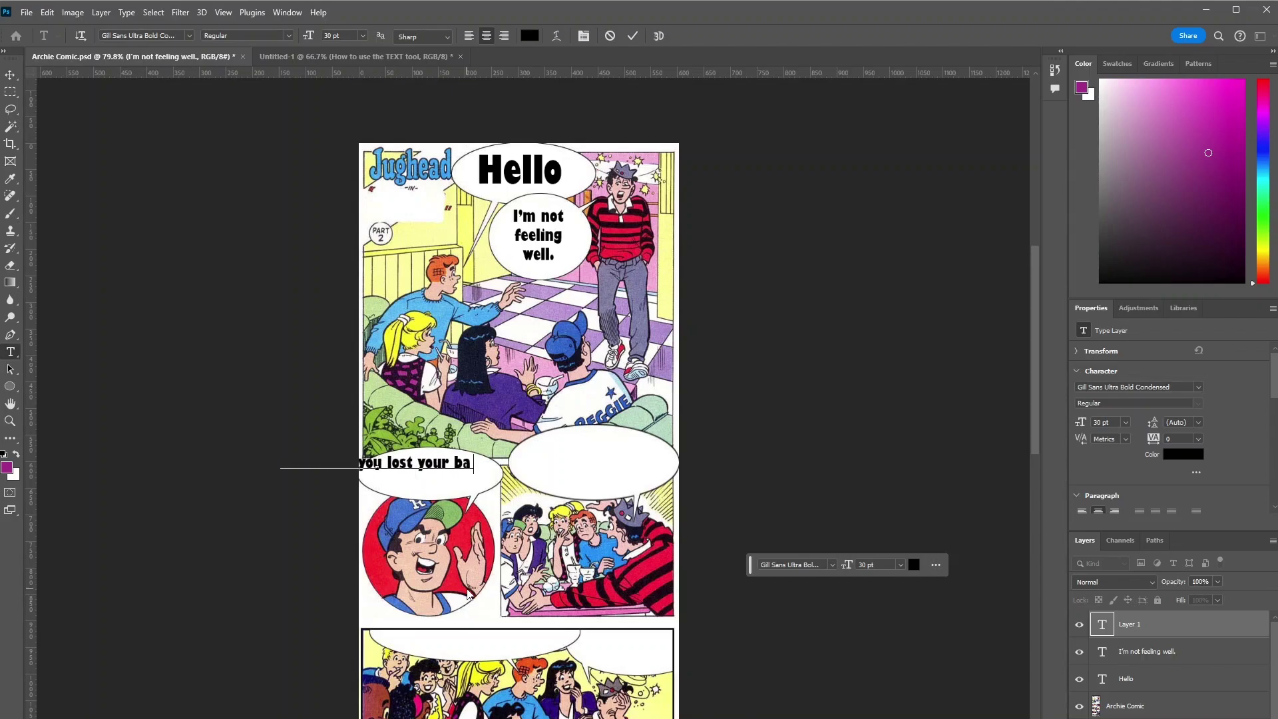
{"action": "type", "text": "seball game"}
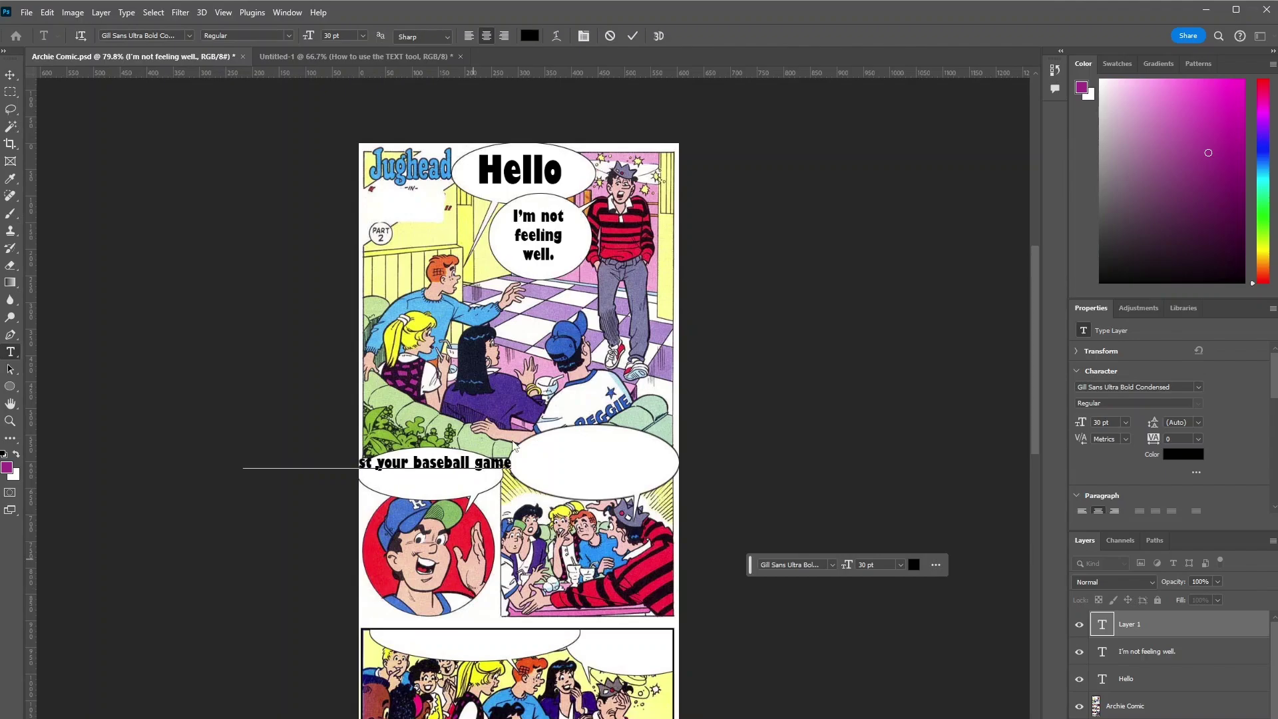
{"action": "left_click_drag", "start_coordinate": [500, 491], "coordinate": [578, 495]}
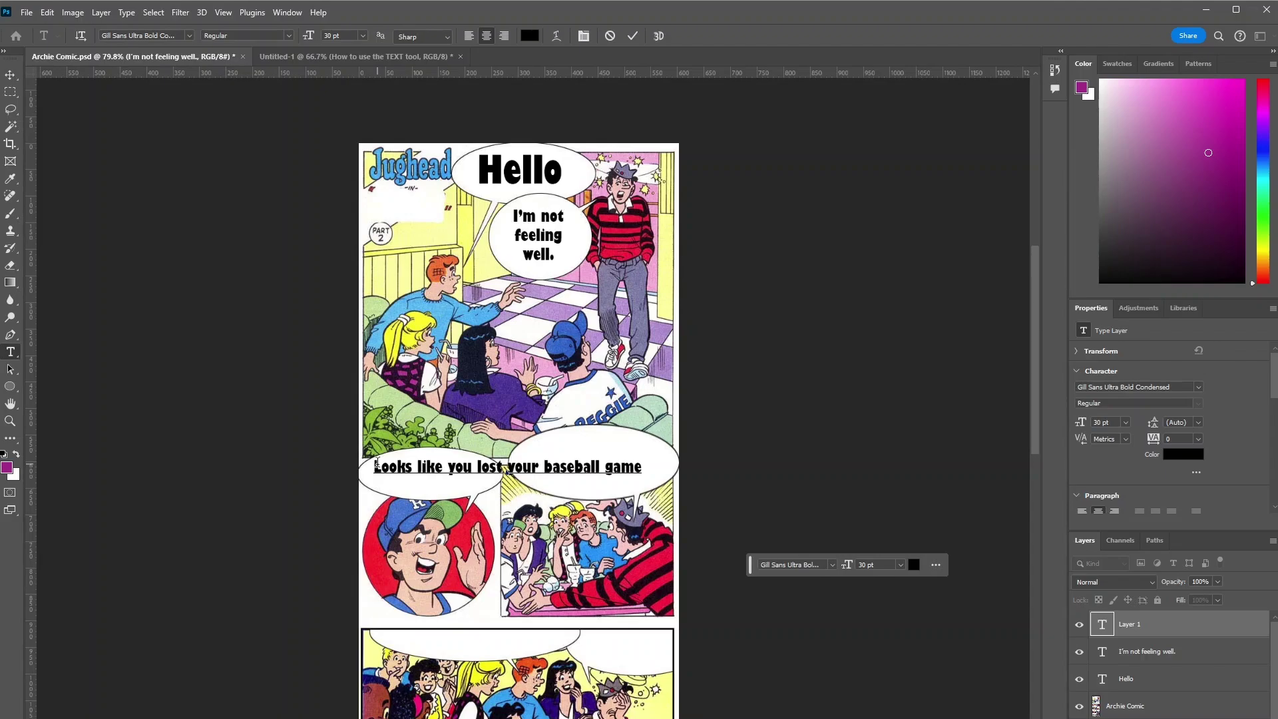
Set the baseball sentence to 17 pt, break it into two lines before "baseball", and position it inside the third speech bubble.
{"action": "left_click_drag", "start_coordinate": [377, 464], "coordinate": [643, 467]}
{"action": "left_click_drag", "start_coordinate": [309, 38], "coordinate": [305, 40]}
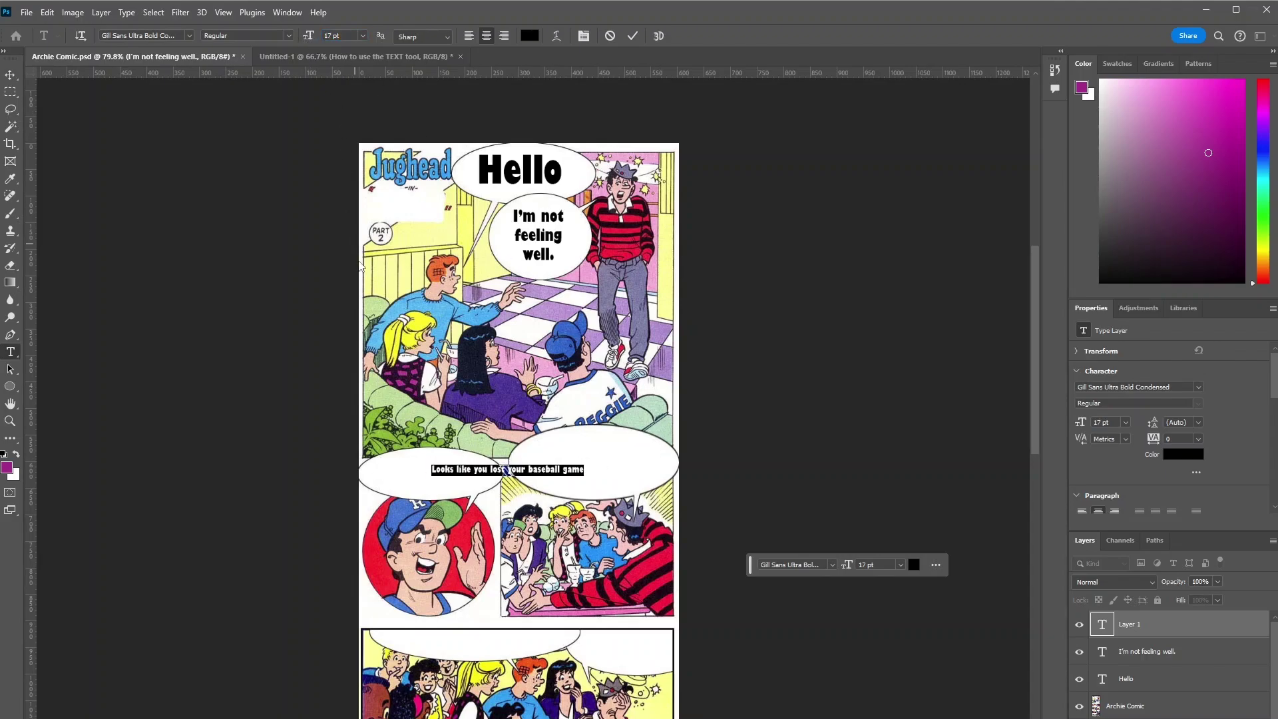
{"action": "left_click_drag", "start_coordinate": [457, 481], "coordinate": [397, 477]}
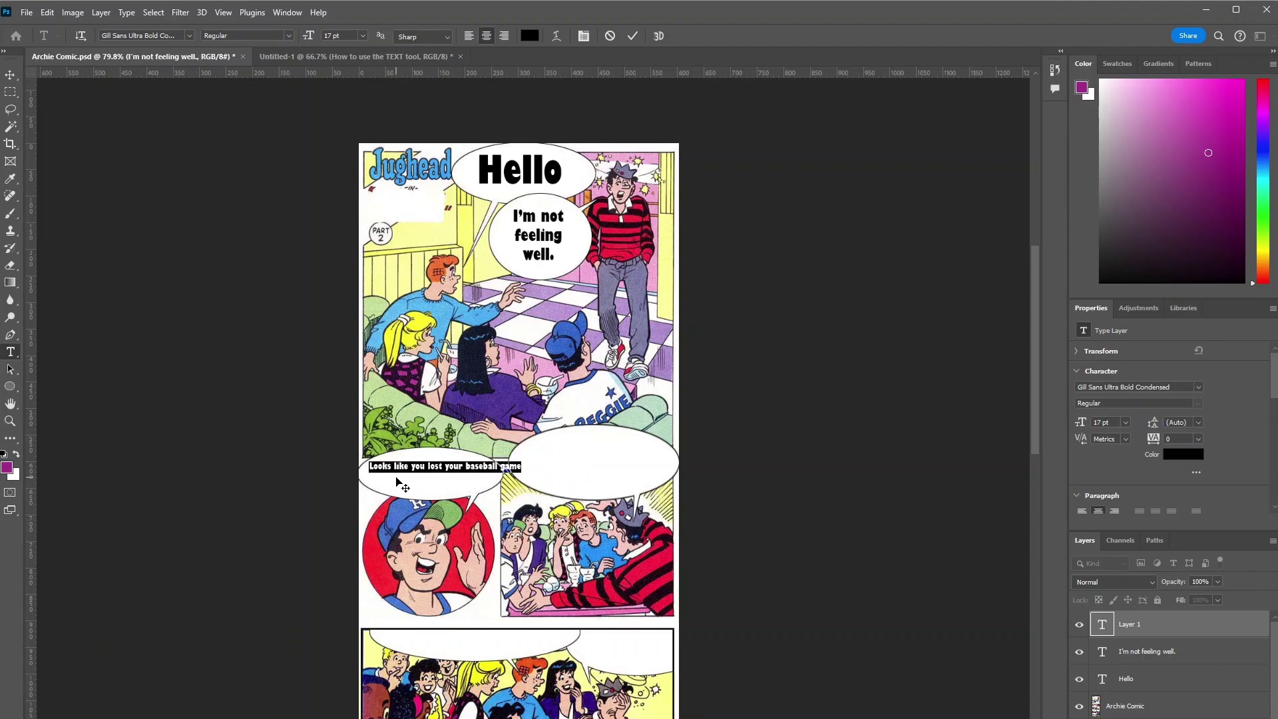
{"action": "left_click", "coordinate": [466, 465]}
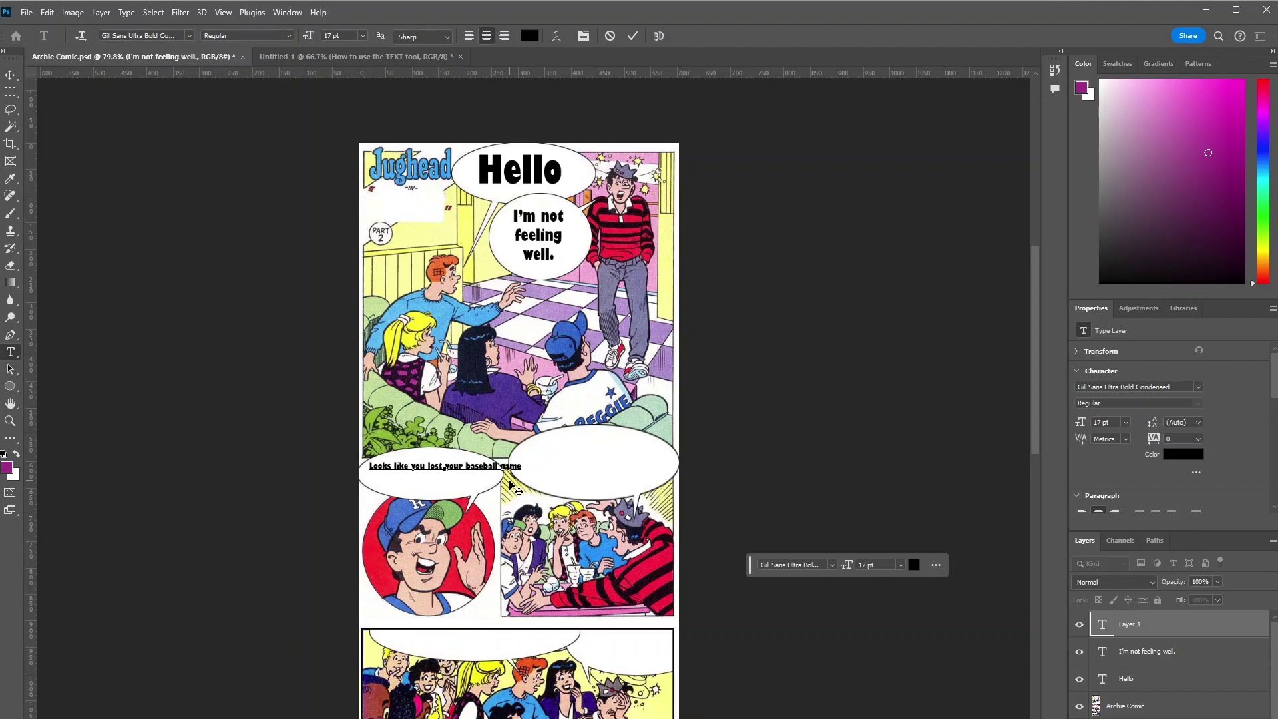
{"action": "key", "text": "Return"}
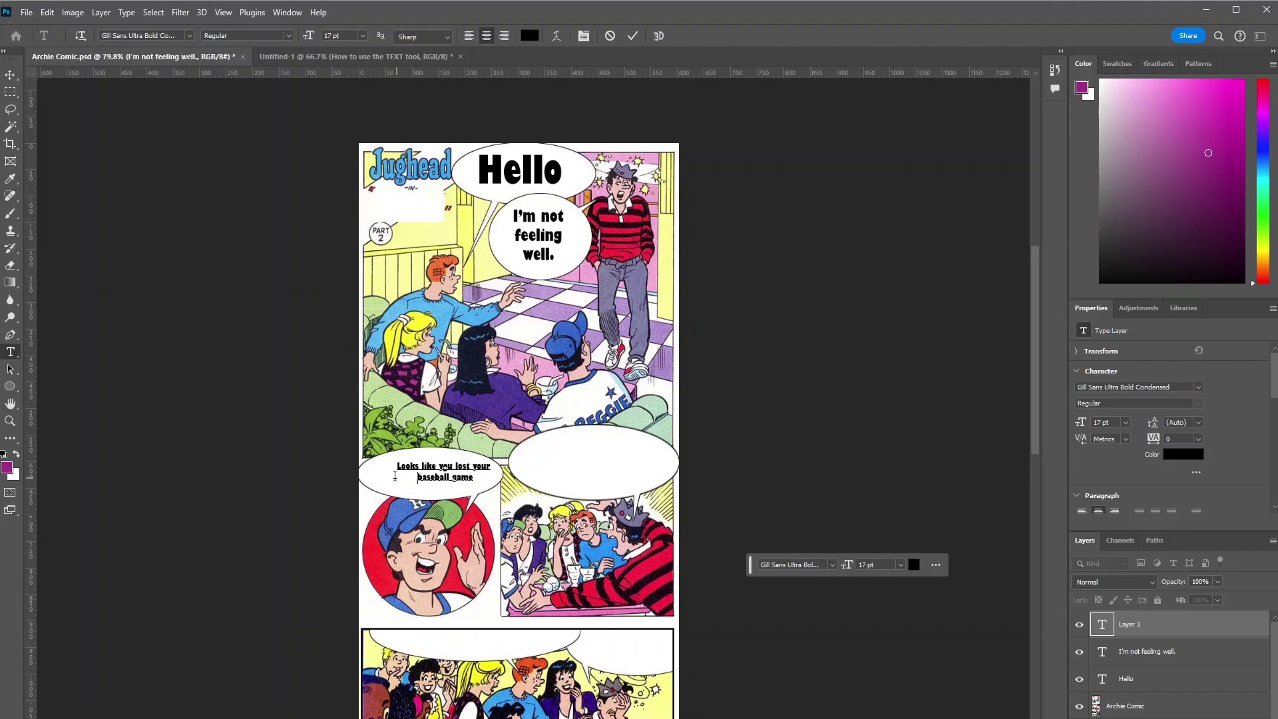
{"action": "left_click_drag", "start_coordinate": [384, 475], "coordinate": [371, 444]}
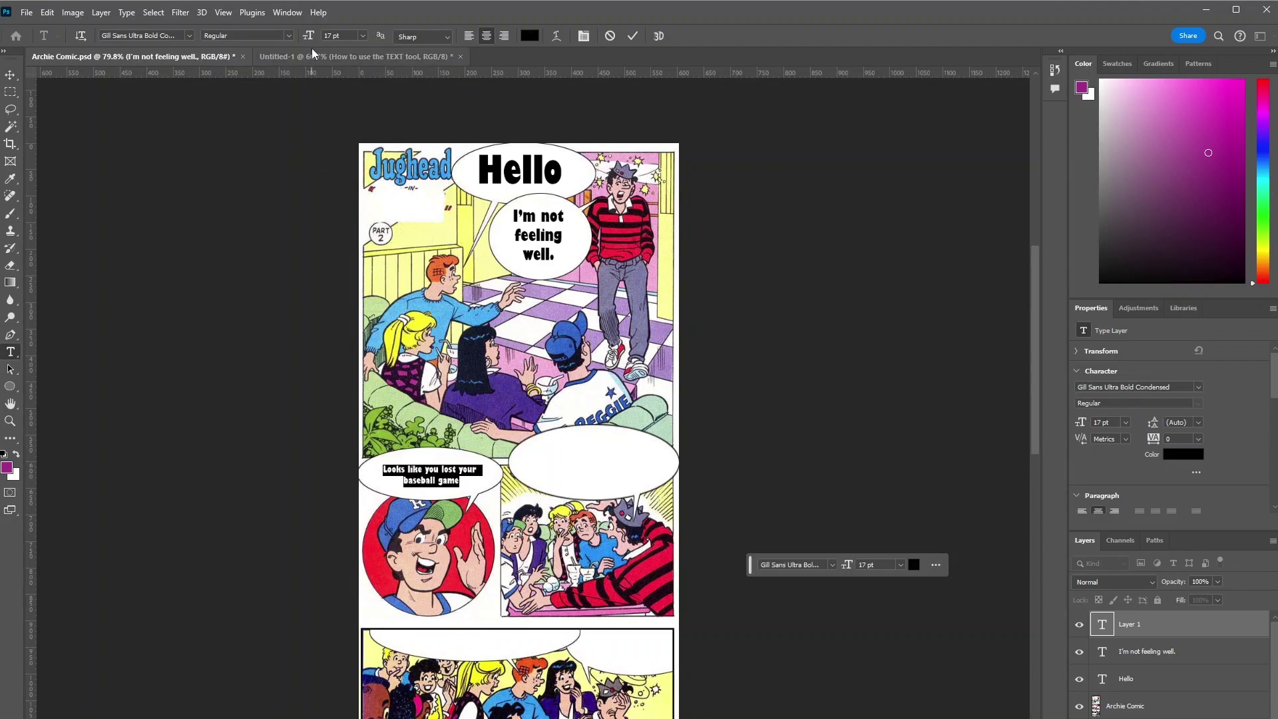
Enlarge the third bubble's text to 22 pt, end the sentence with an exclamation mark, and commit the text.
{"action": "left_click_drag", "start_coordinate": [308, 36], "coordinate": [311, 36]}
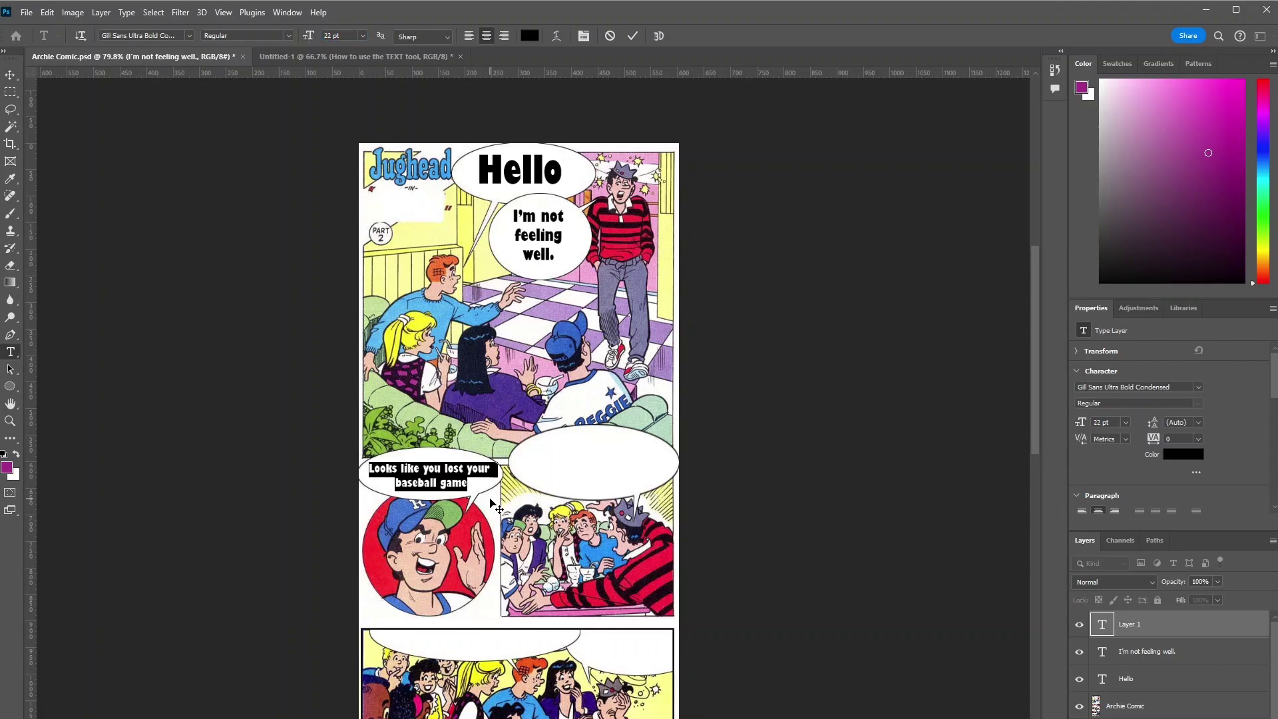
{"action": "left_click_drag", "start_coordinate": [493, 504], "coordinate": [490, 503]}
{"action": "left_click", "coordinate": [466, 481]}
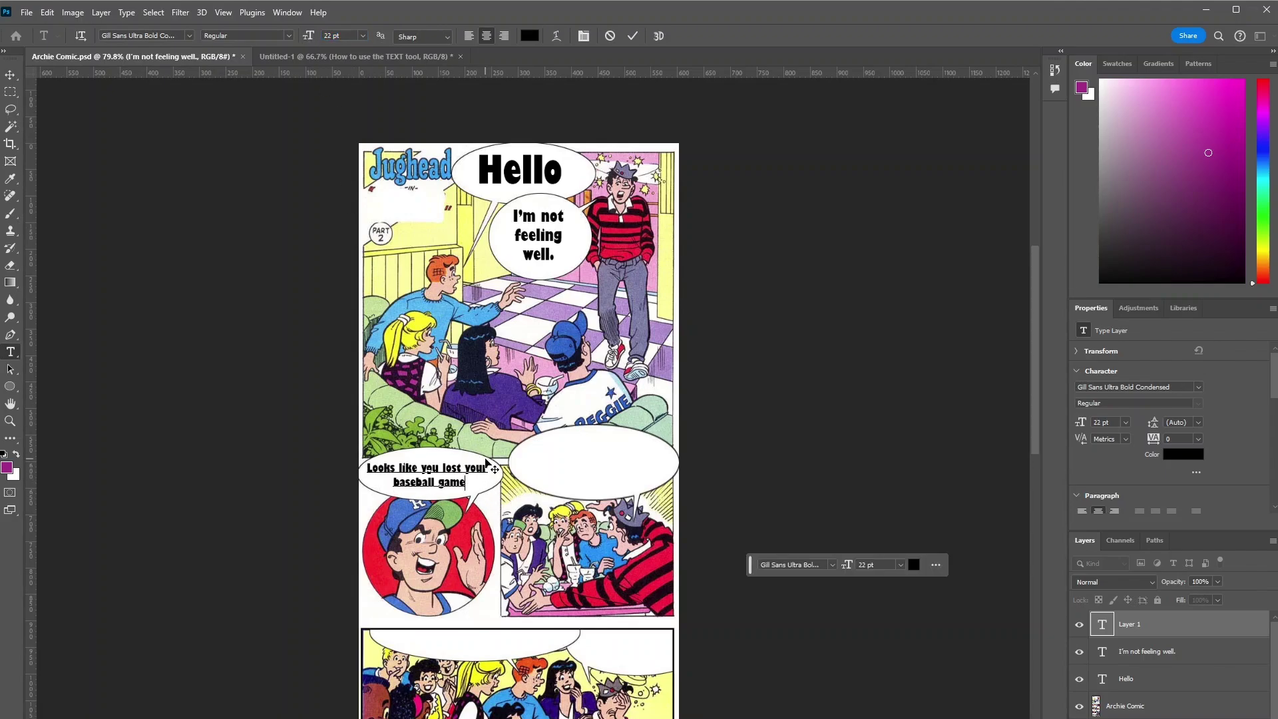
{"action": "type", "text": "!"}
{"action": "left_click", "coordinate": [629, 35]}
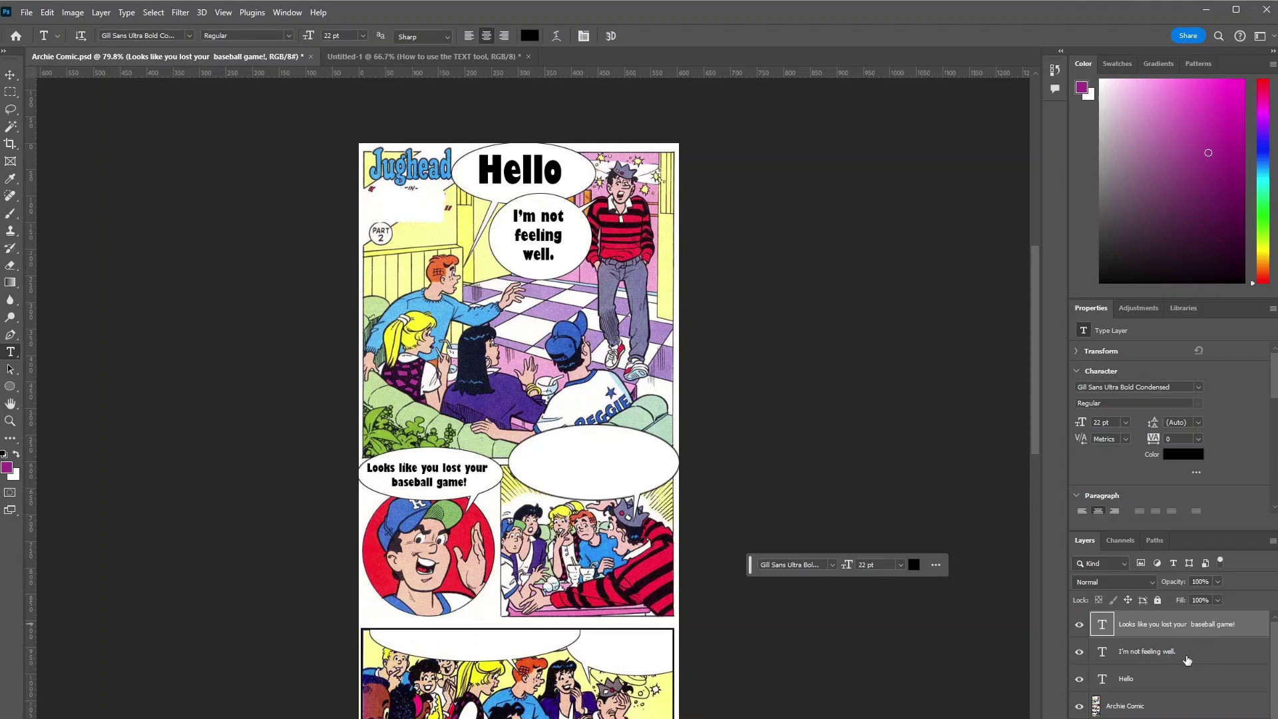
Hide the three speech bubble text layers one by one and show them again to compare the comic without text.
{"action": "left_click", "coordinate": [1079, 627]}
{"action": "left_click", "coordinate": [1078, 652]}
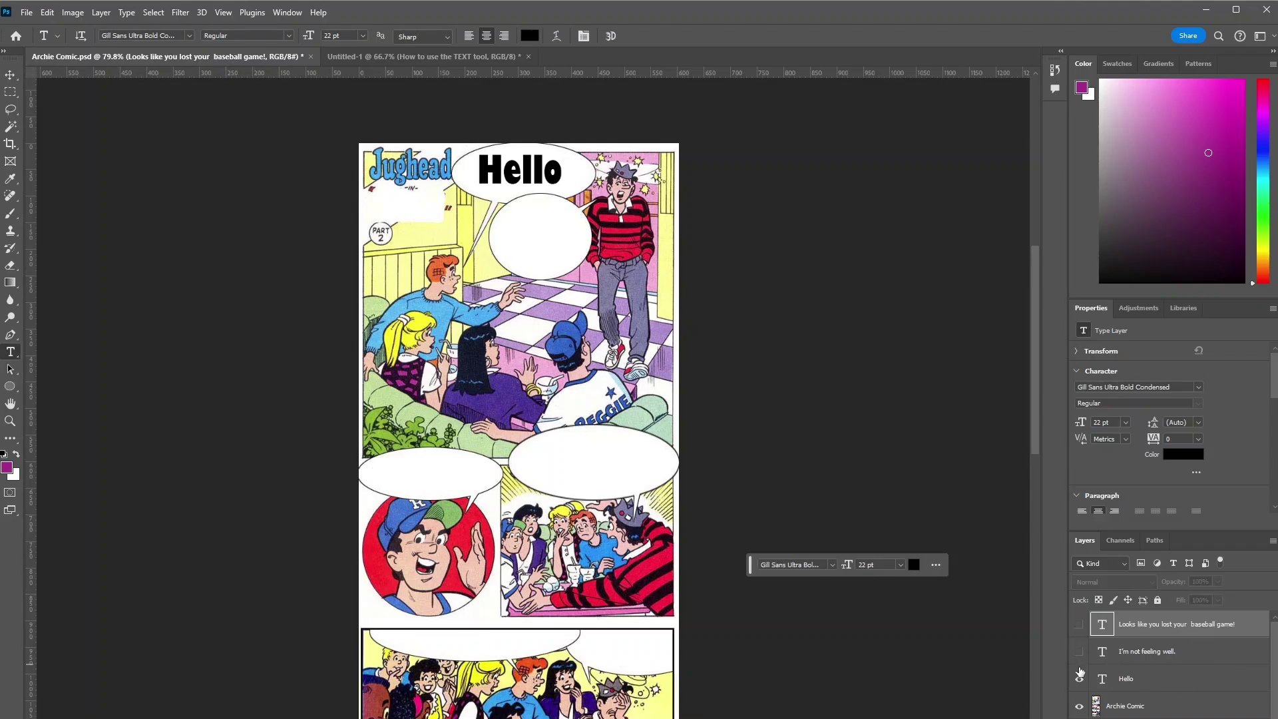
{"action": "left_click", "coordinate": [1079, 679]}
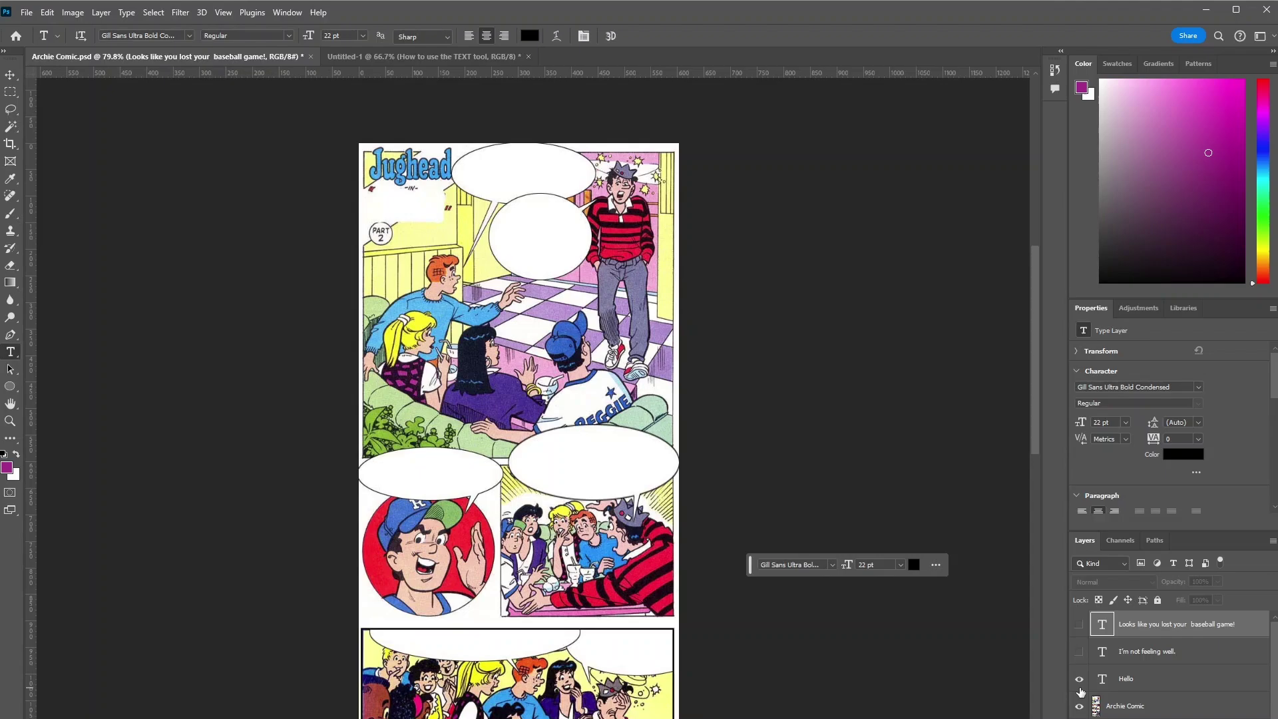
{"action": "left_click", "coordinate": [1078, 652]}
{"action": "left_click", "coordinate": [1078, 625]}
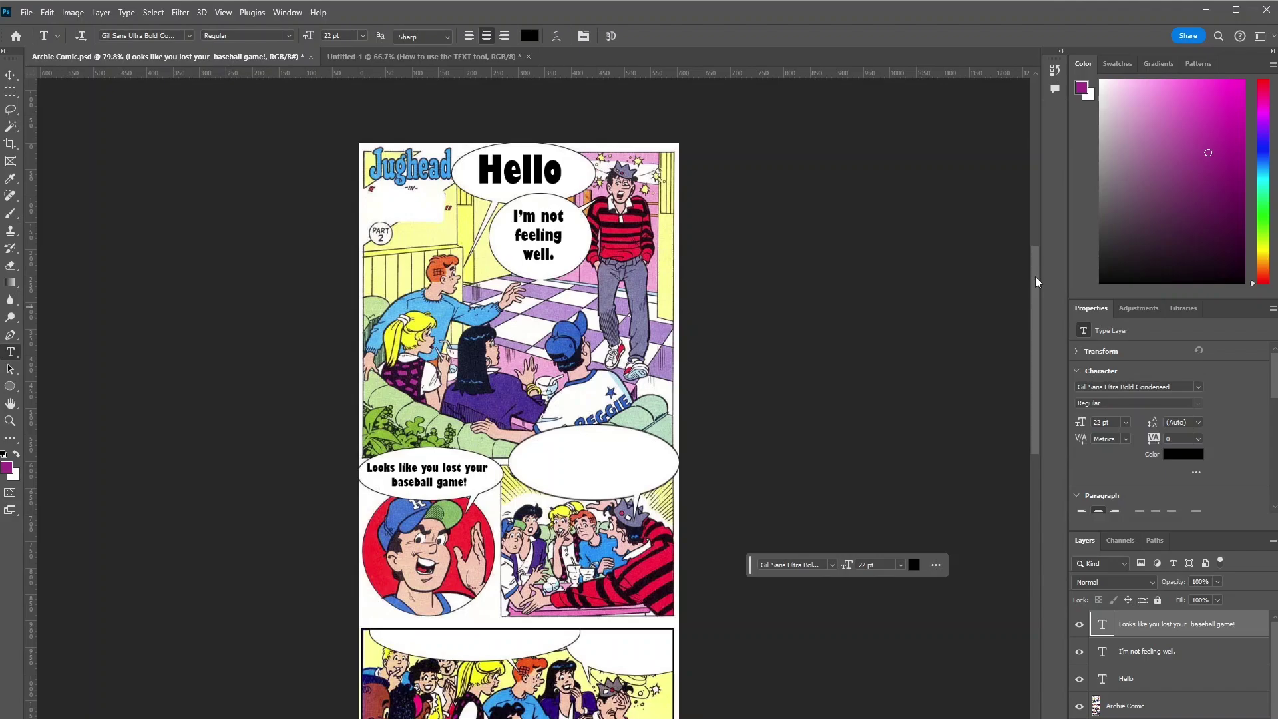
Open the export options for the comic document.
{"action": "mouse_move", "coordinate": [1035, 277]}
{"action": "left_mouse_down"}
{"action": "mouse_move", "coordinate": [1030, 295]}
{"action": "mouse_move", "coordinate": [1025, 284]}
{"action": "left_mouse_up"}
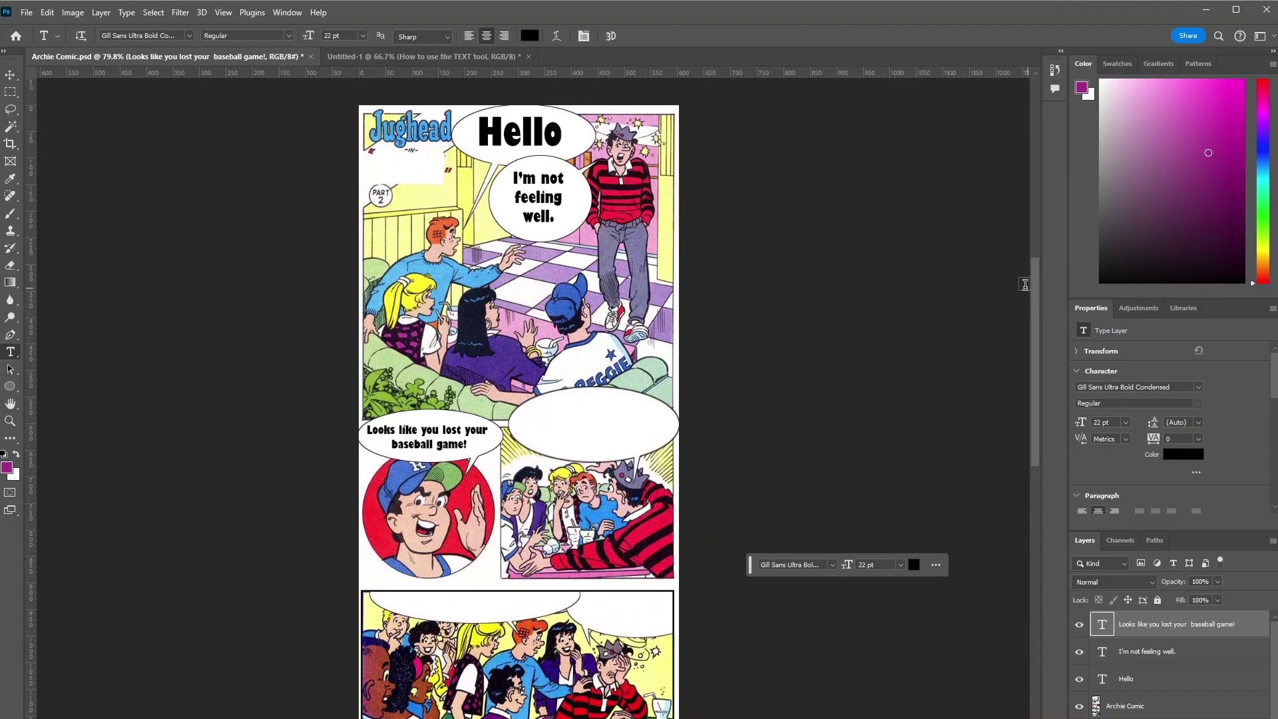
{"action": "left_click", "coordinate": [35, 13]}
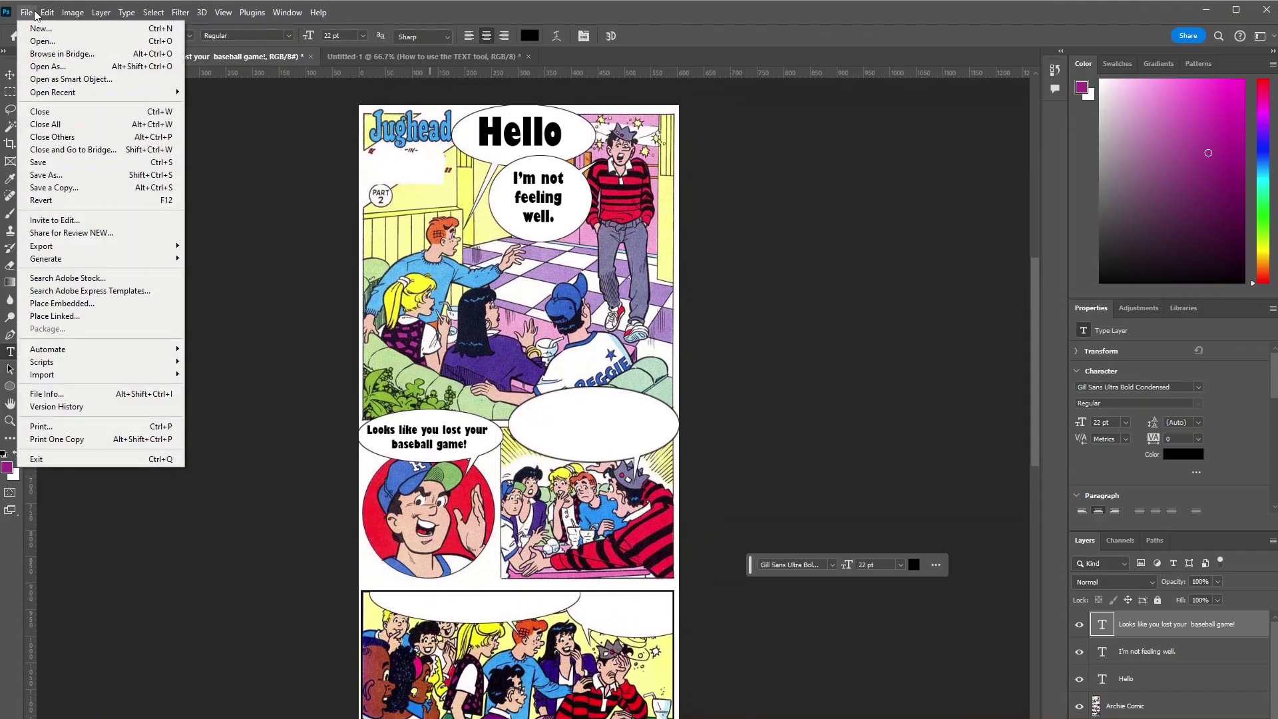
{"action": "mouse_move", "coordinate": [42, 245]}
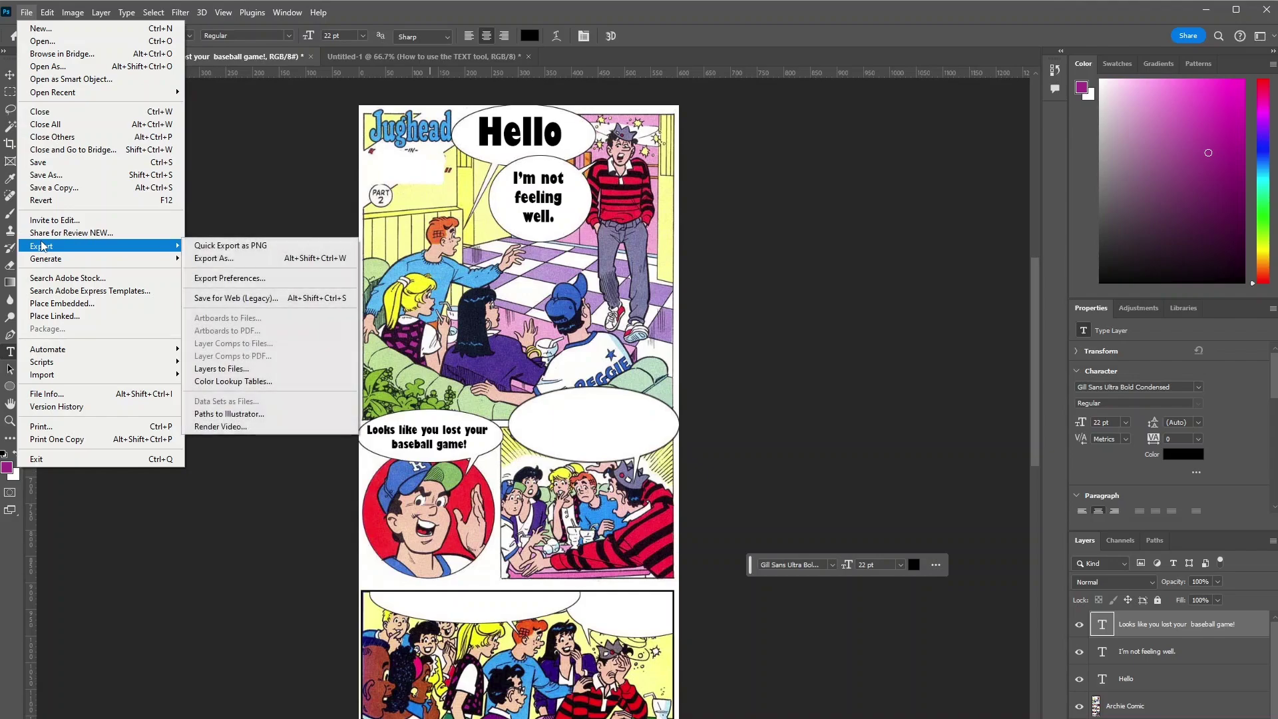